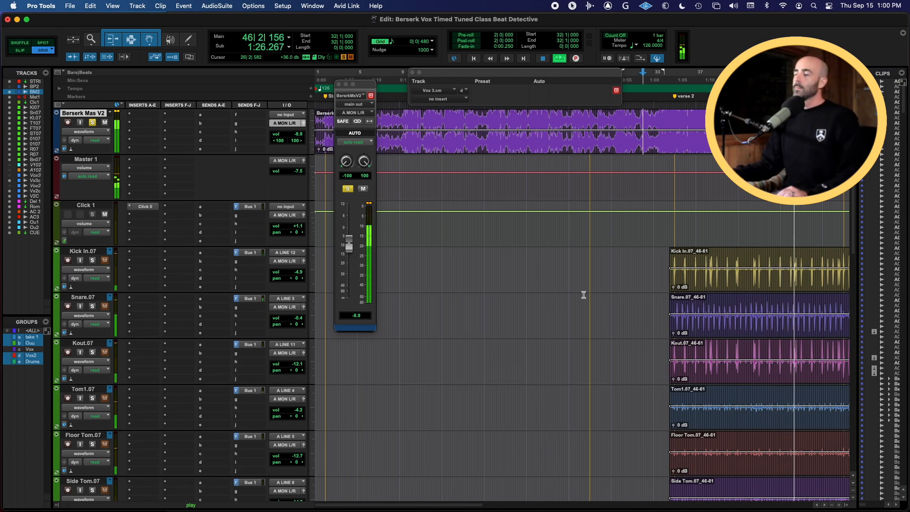
Play back the session and toggle the solo and mute buttons on the Berserk Mas V2 track
click(583, 295)
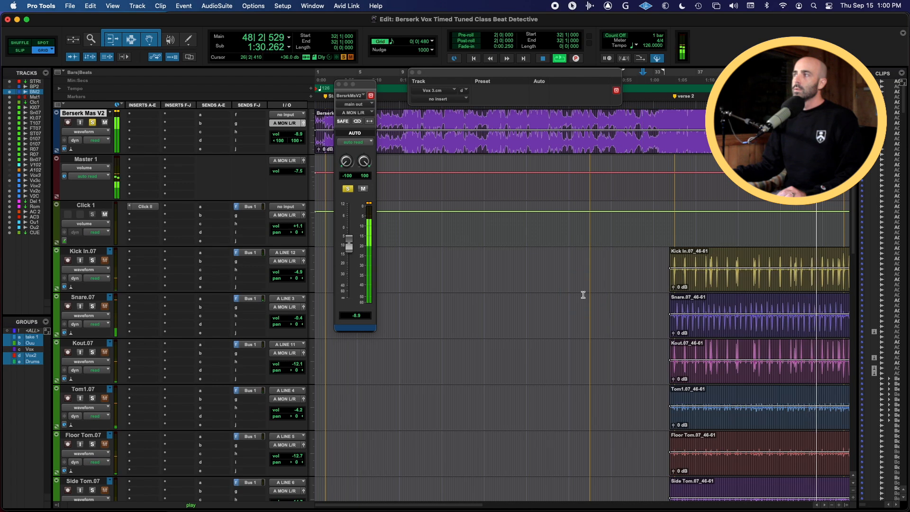
key(space)
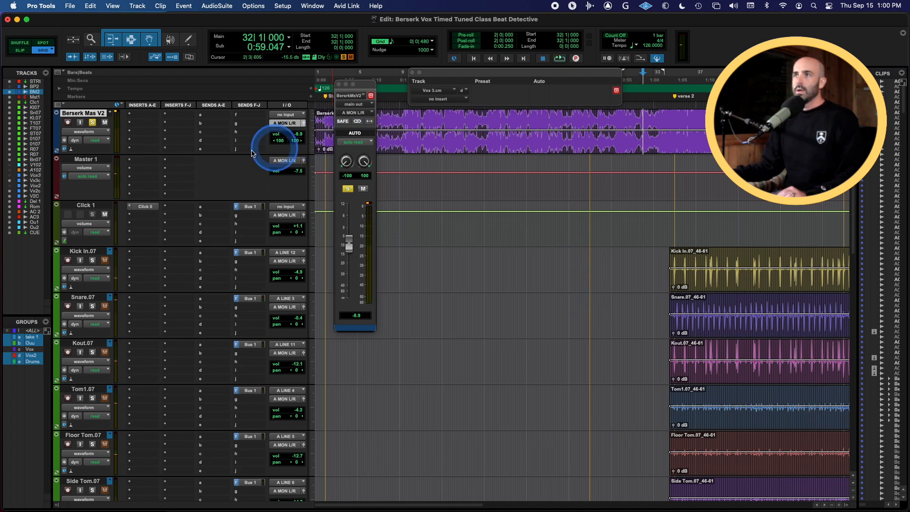
click(105, 123)
click(95, 123)
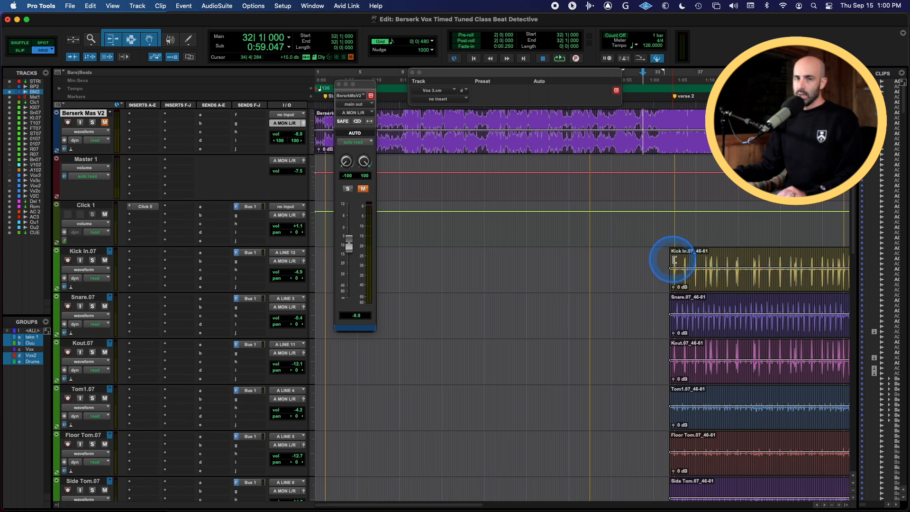
Place the playback cursor around bar 32 across the drum tracks and play the section back
drag(638, 117, 652, 117)
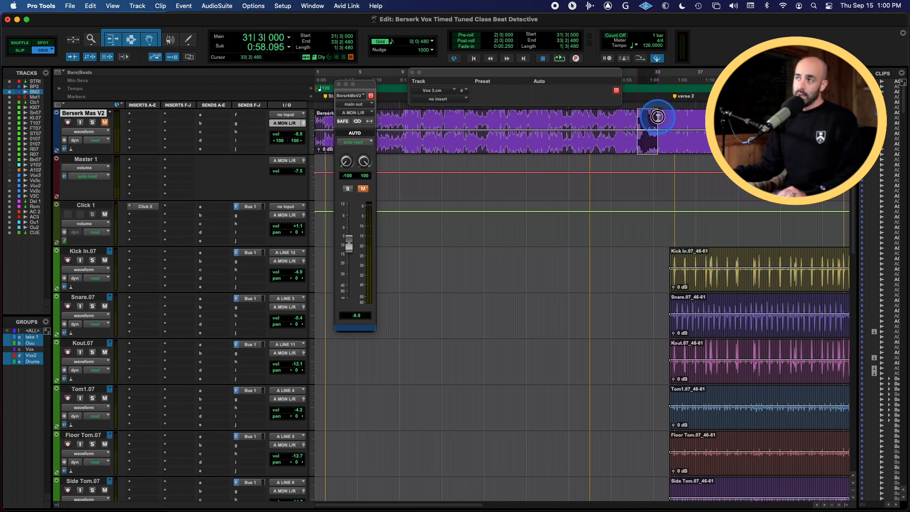
click(643, 256)
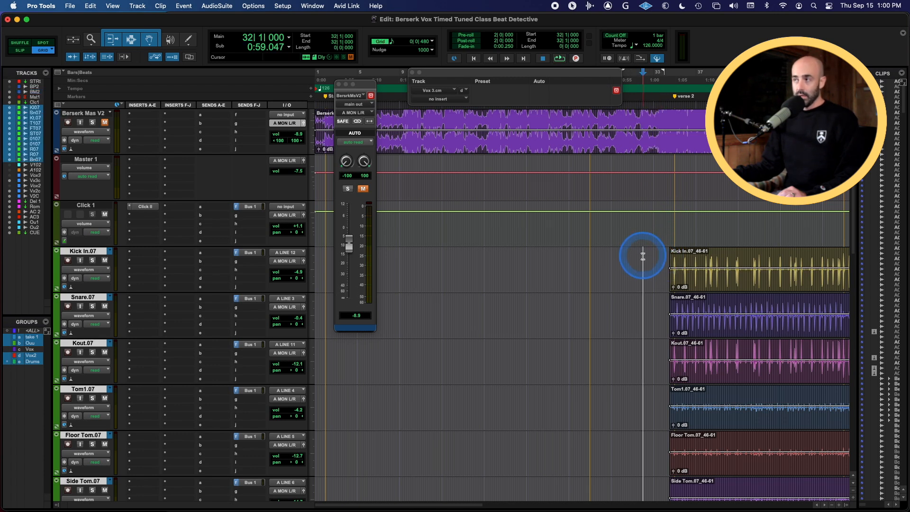
drag(644, 256, 660, 255)
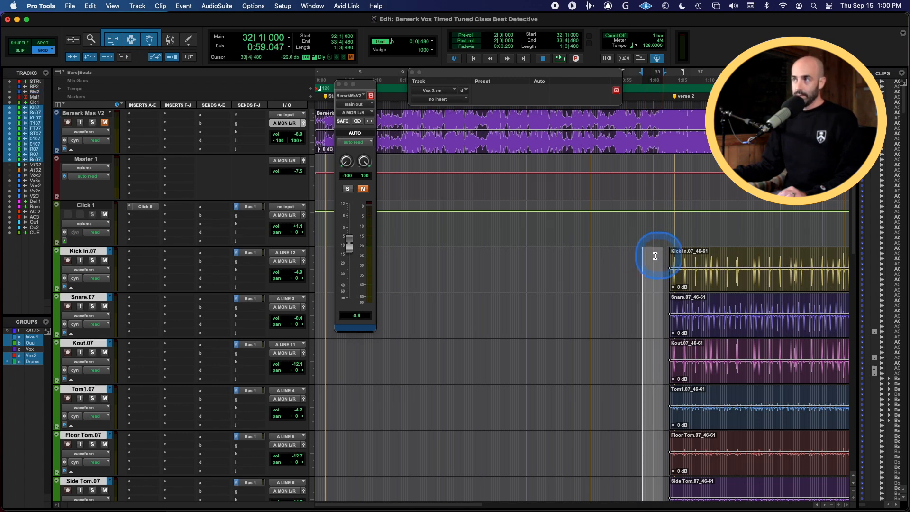
click(644, 256)
click(643, 256)
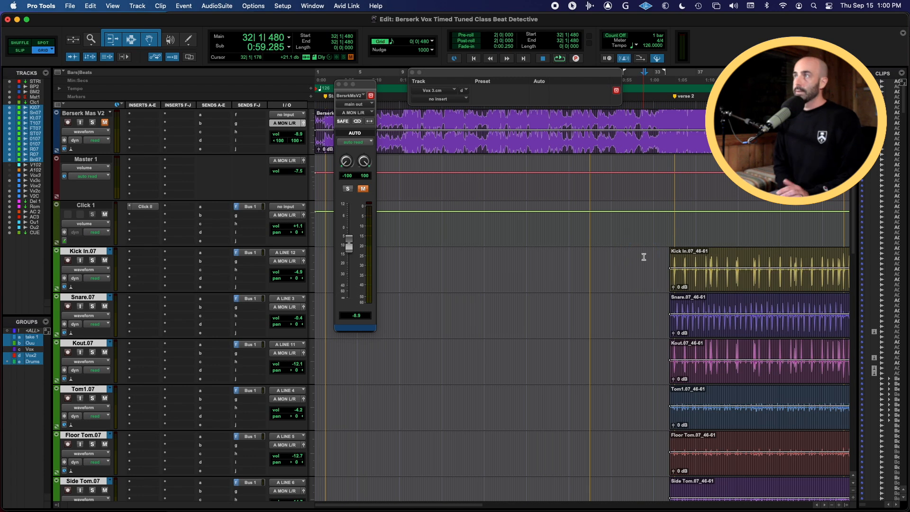
key(space)
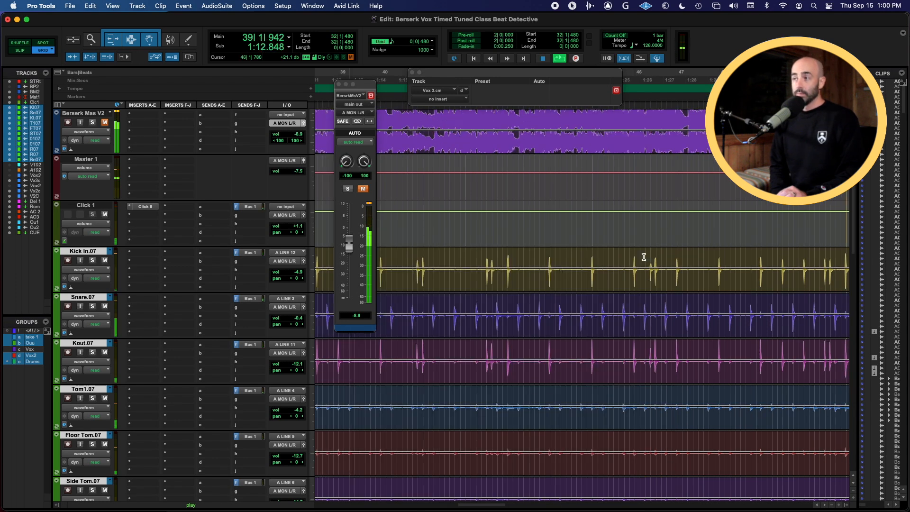
key(space)
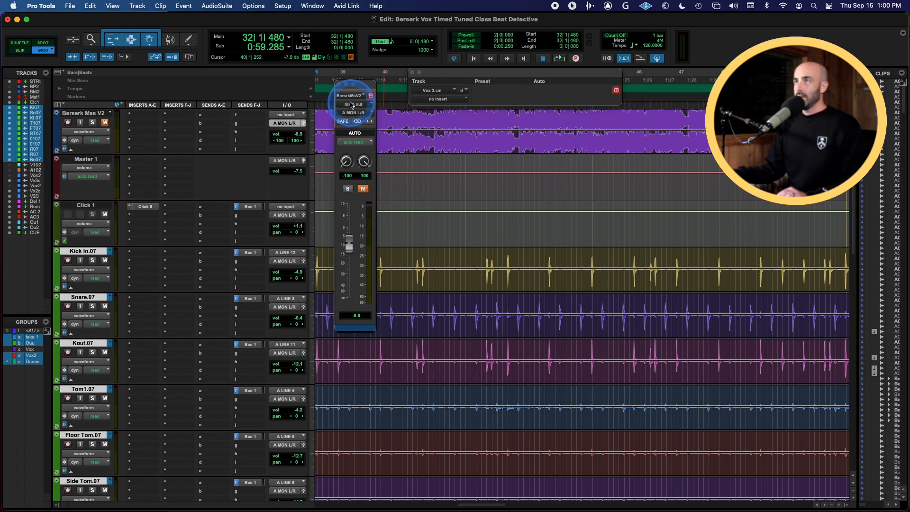
Close the floating channel strip and select the drum clips that start just before verse 2
click(338, 86)
scroll(494, 292, left, 6)
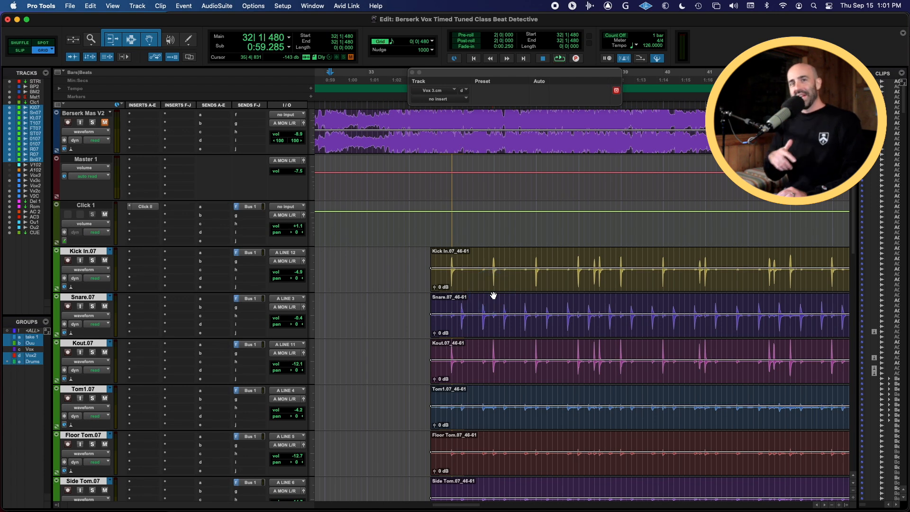
key(t)
key(t)
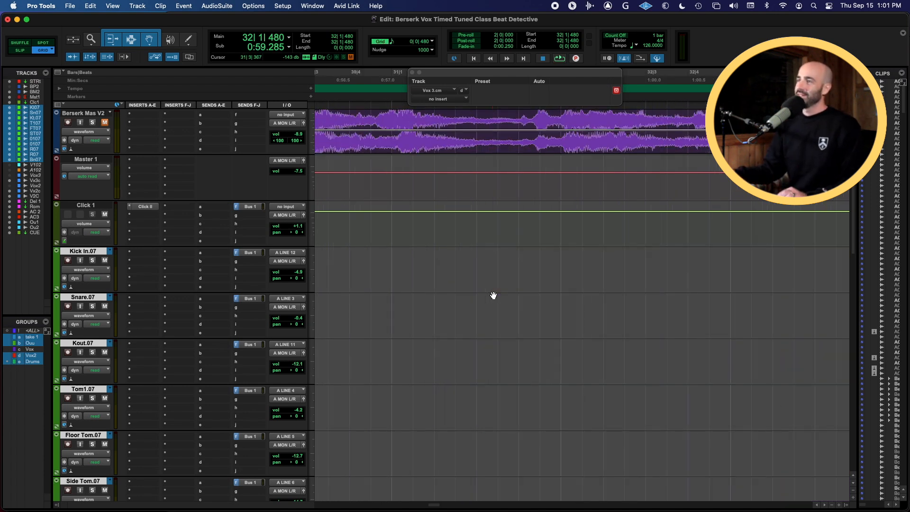
scroll(596, 274, right, 8)
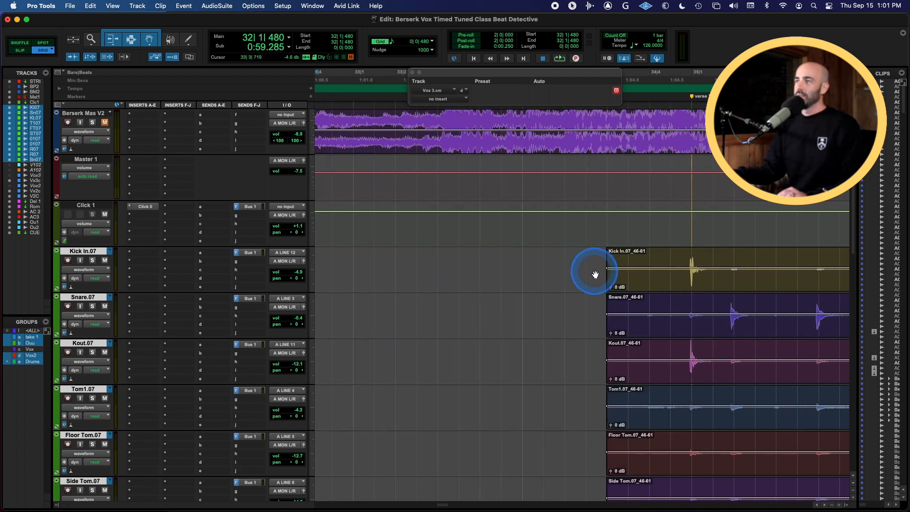
scroll(595, 274, right, 1)
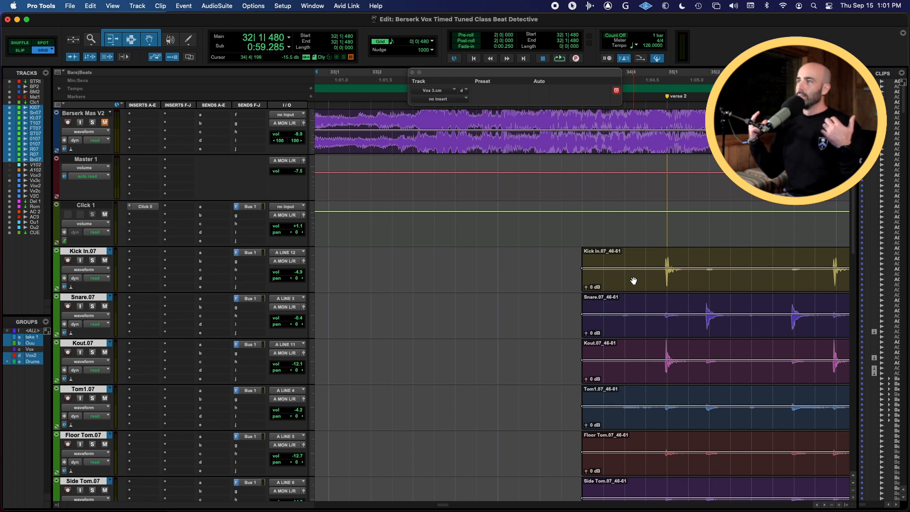
click(634, 281)
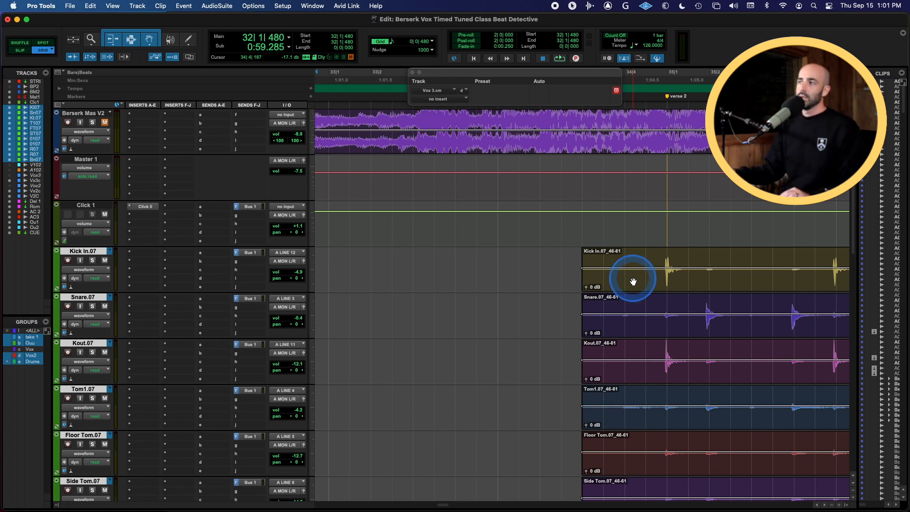
click(701, 333)
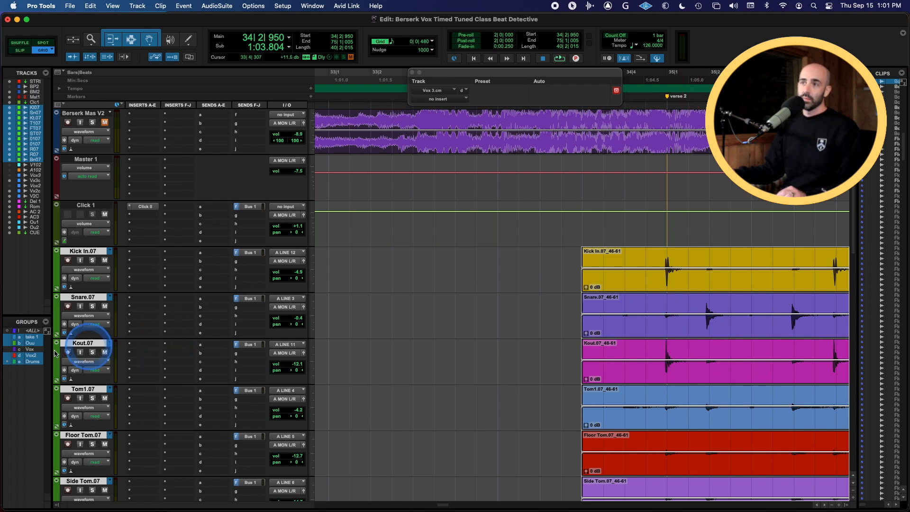
Open the Drums group's Modify Groups settings to review its member tracks, then close the dialog
click(30, 361)
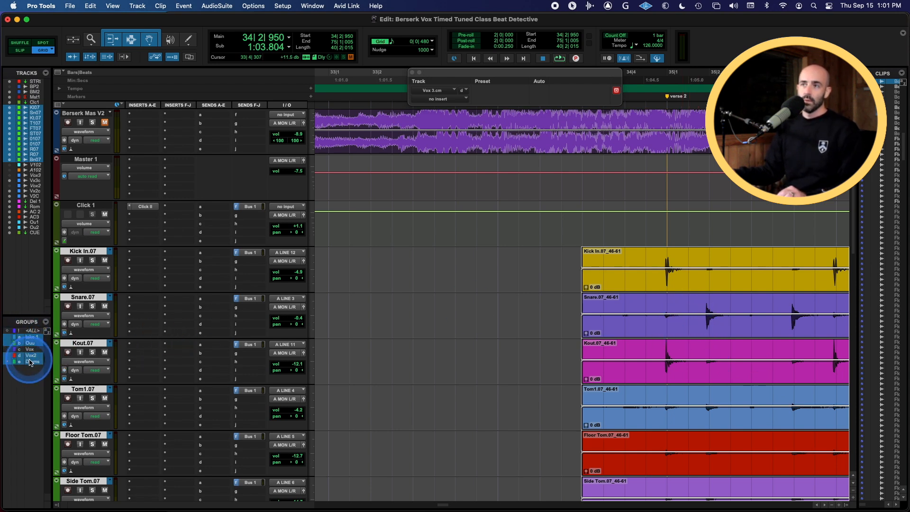
click(27, 363)
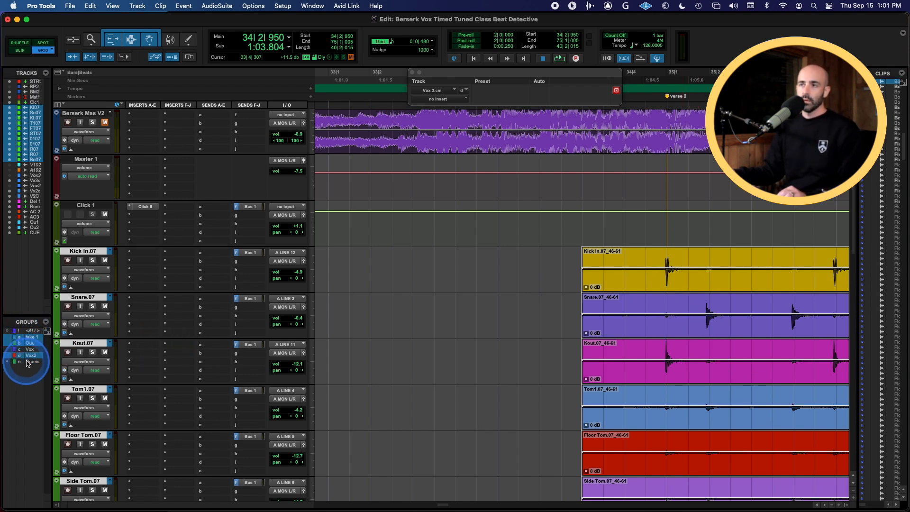
right_click(27, 363)
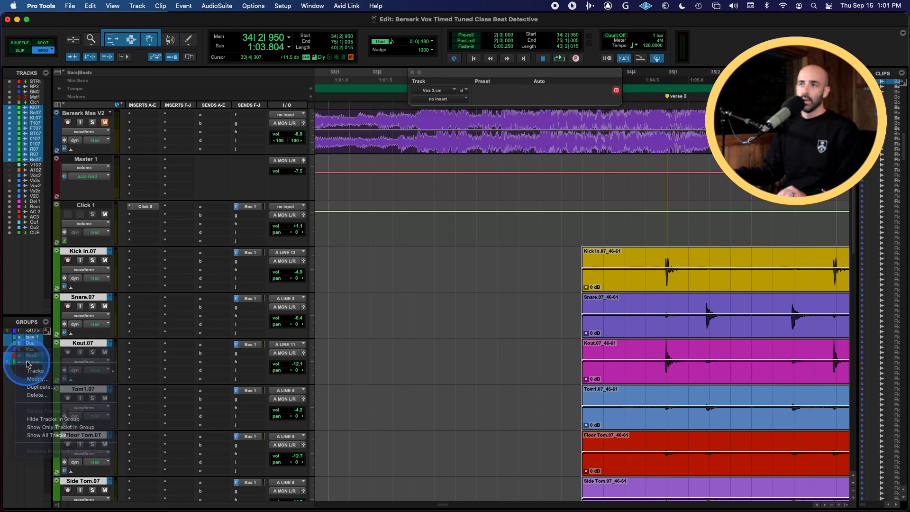
right_click(30, 363)
click(36, 380)
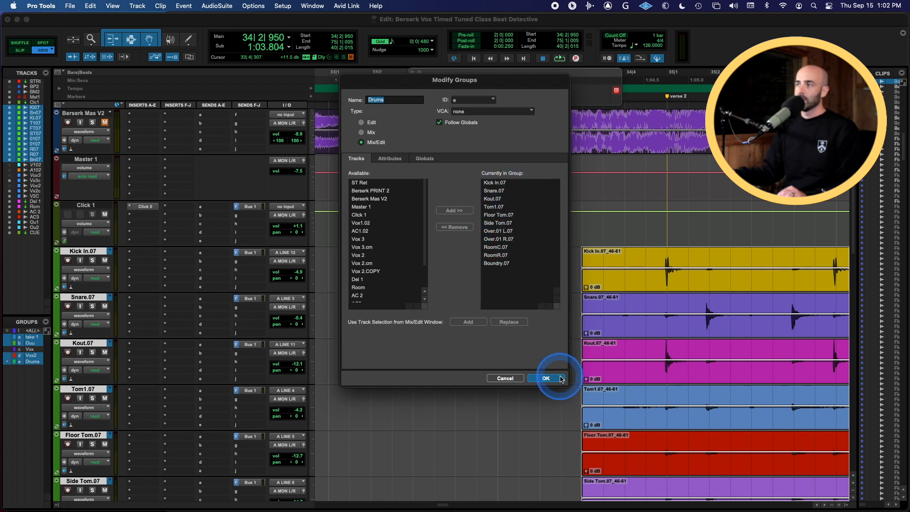
click(545, 378)
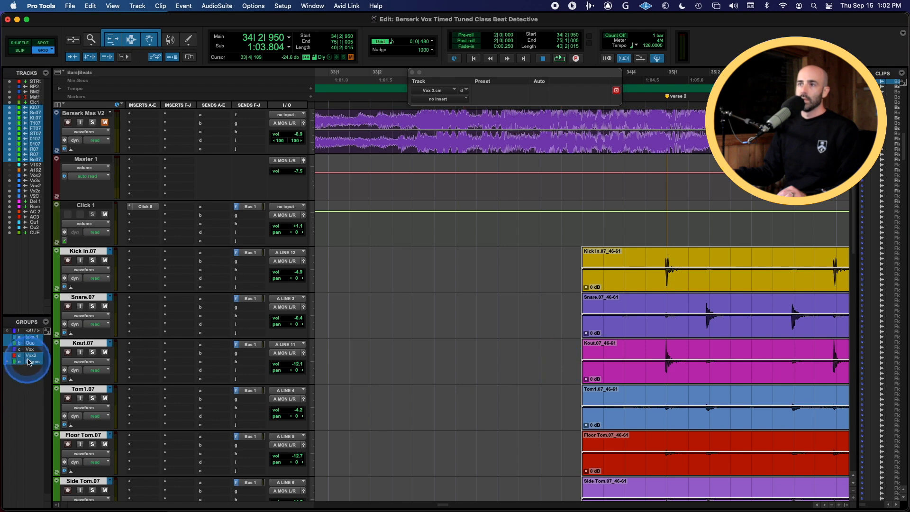
Show all tracks from the Drums group's display options in the Groups list
scroll(78, 360, down, 20)
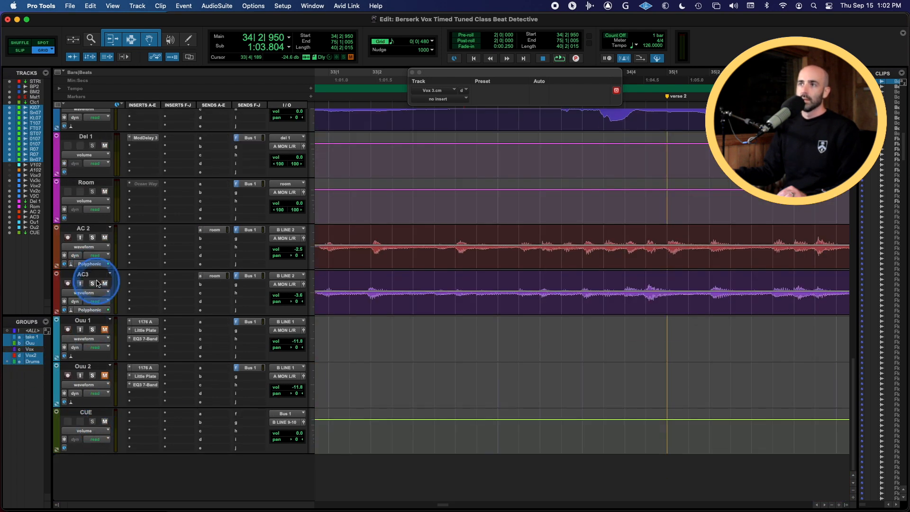
scroll(101, 291, up, 3)
scroll(101, 290, up, 5)
scroll(108, 309, down, 4)
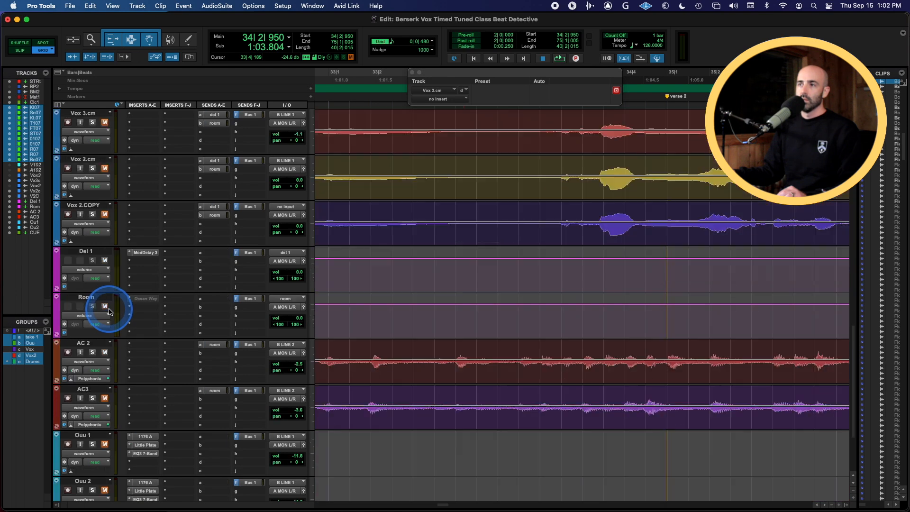
scroll(101, 356, up, 20)
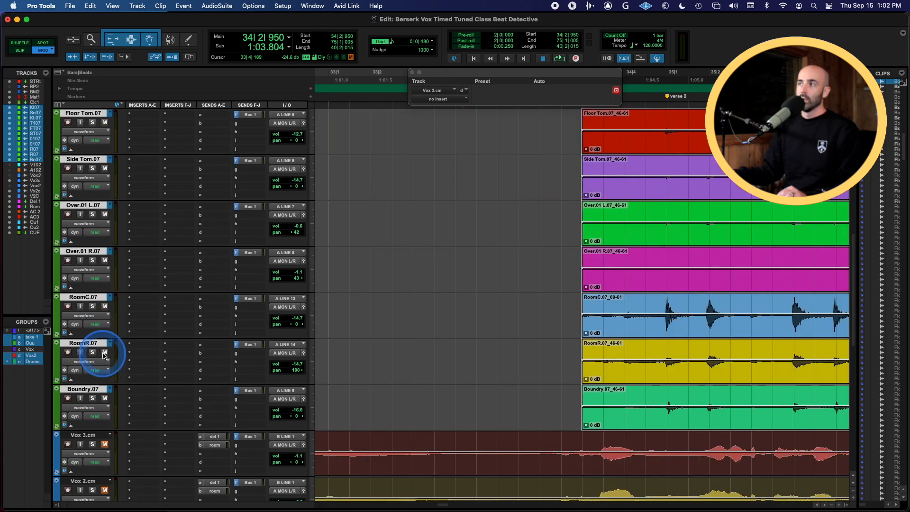
right_click(31, 362)
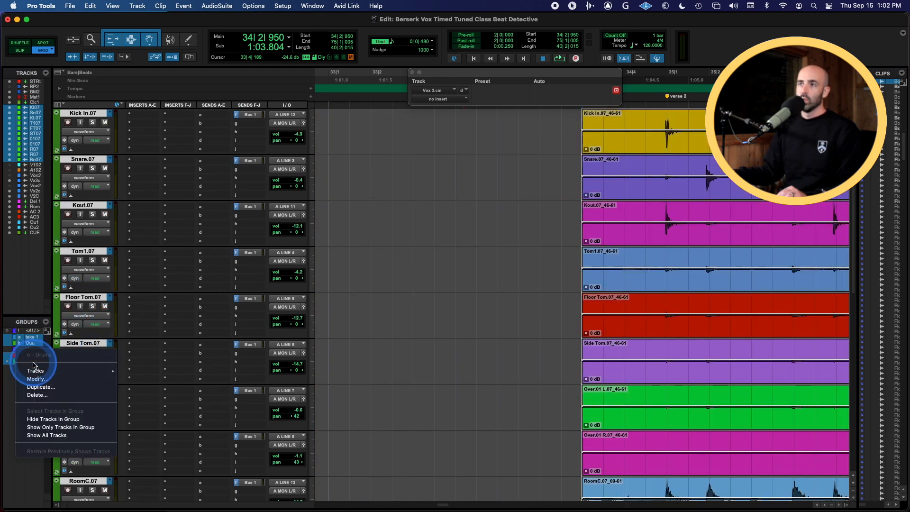
click(66, 436)
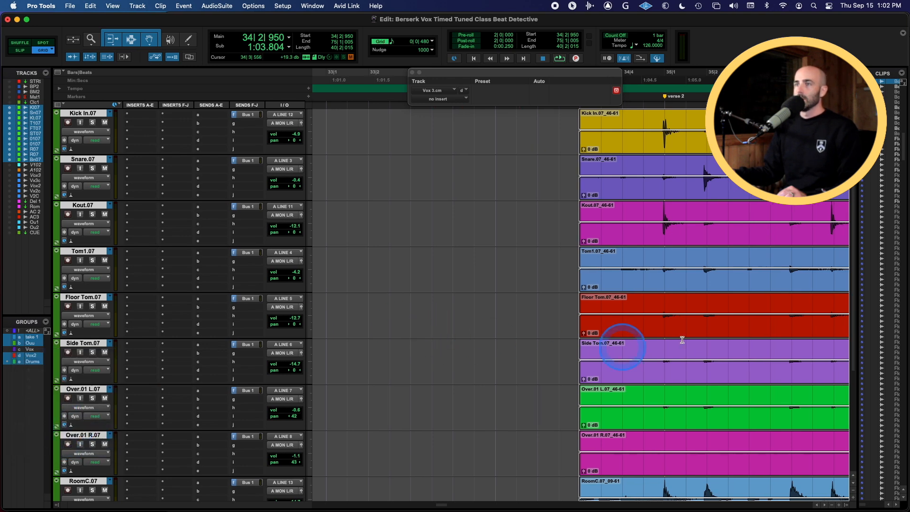
Reduce the height of the drum tracks so all of them fit in the edit window
scroll(630, 346, right, 5)
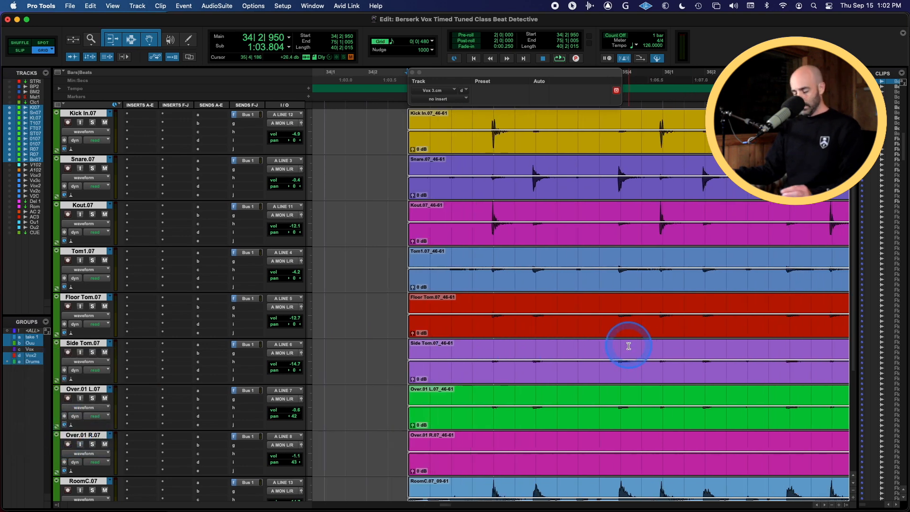
key(ctrl+Down)
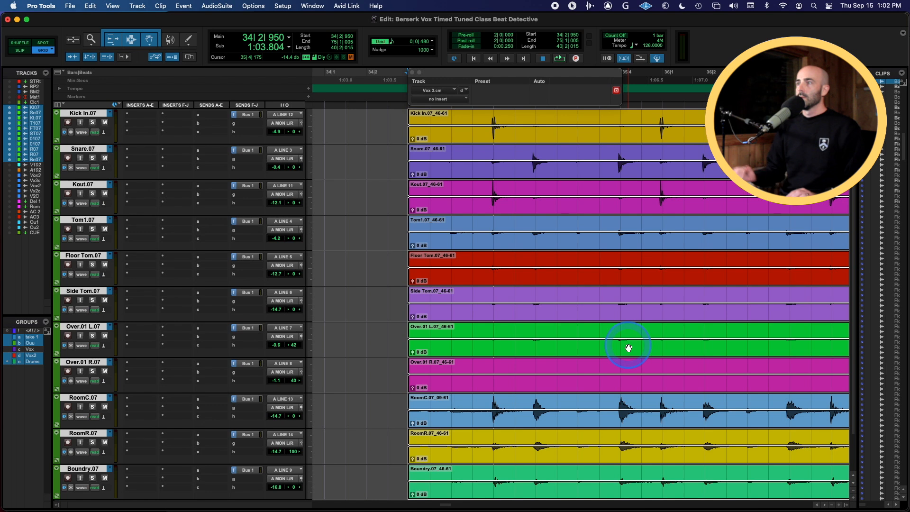
key(r)
Play back the drum tracks to listen to the timing
key(space)
scroll(557, 262, right, 3)
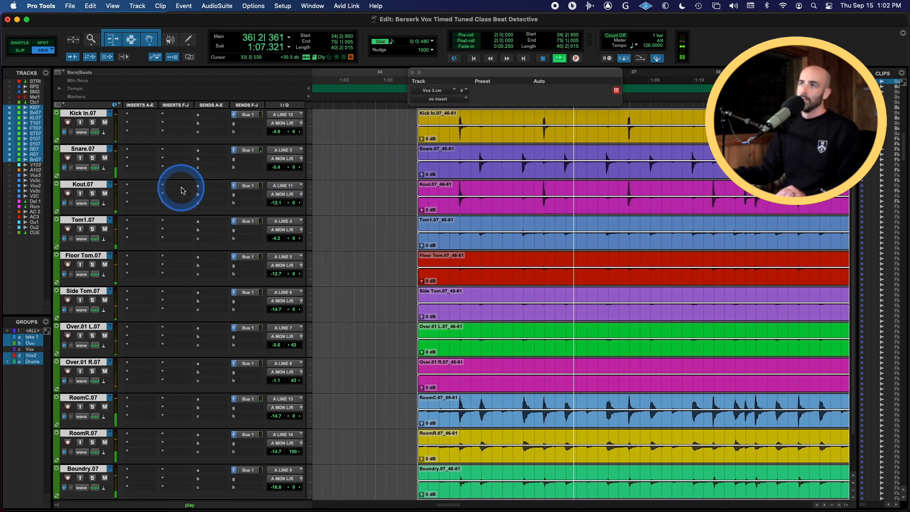
key(space)
Open the Beat Detective window and position it over the drum tracks
click(506, 187)
click(501, 204)
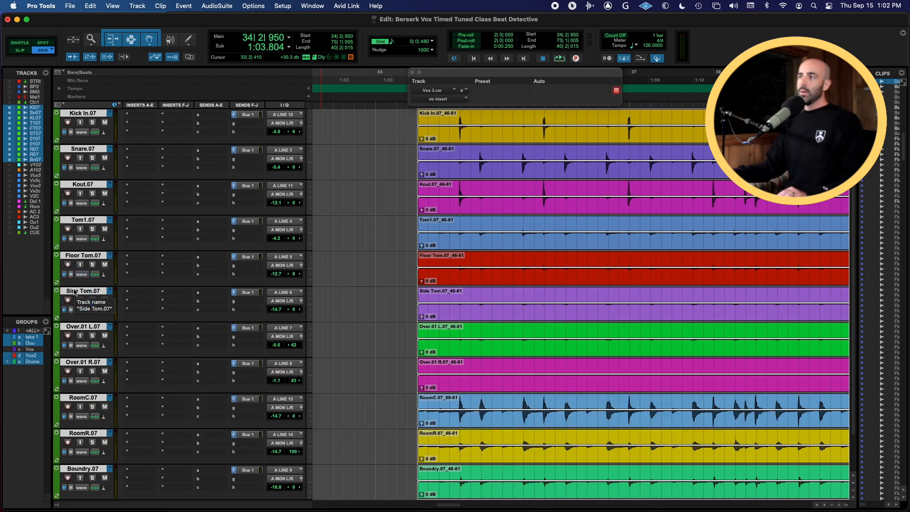
click(74, 292)
key(super+8)
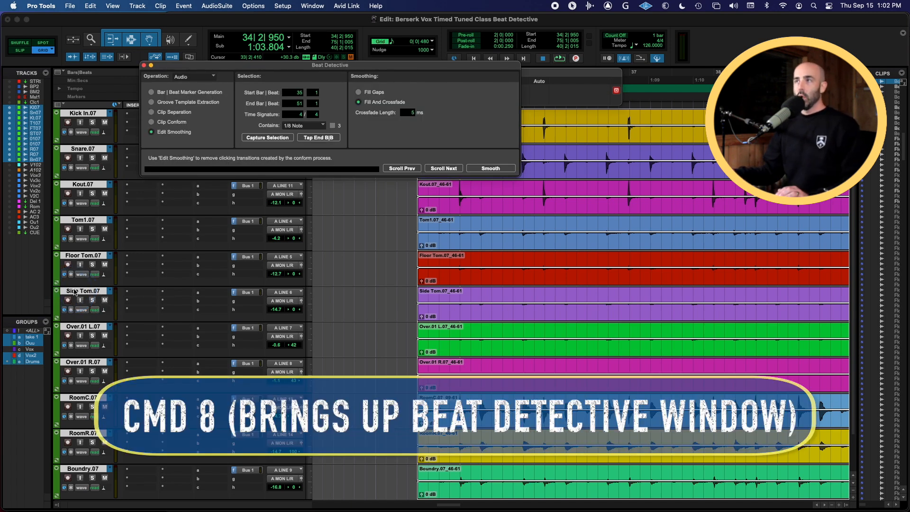
drag(385, 65, 568, 202)
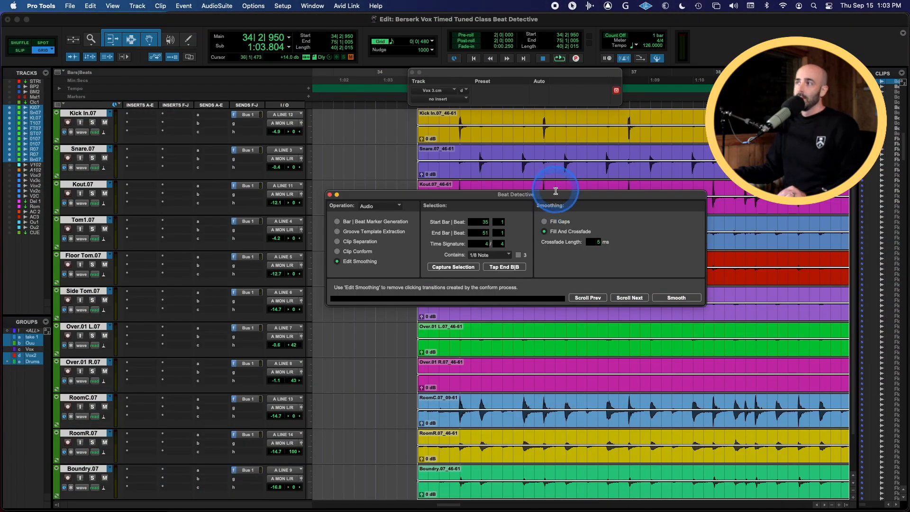
drag(556, 192, 549, 229)
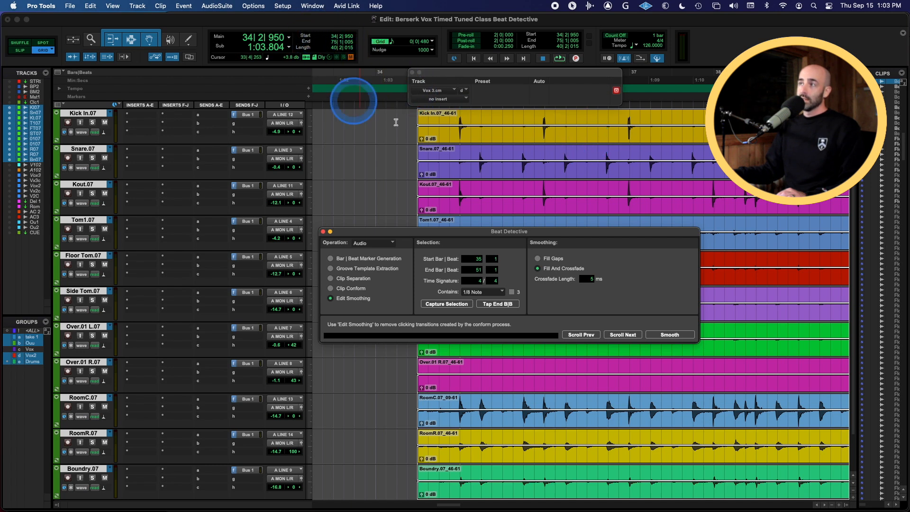
Select a 16-bar range on the drum tracks starting at bar 34 beat 3, the start of the verse
click(412, 73)
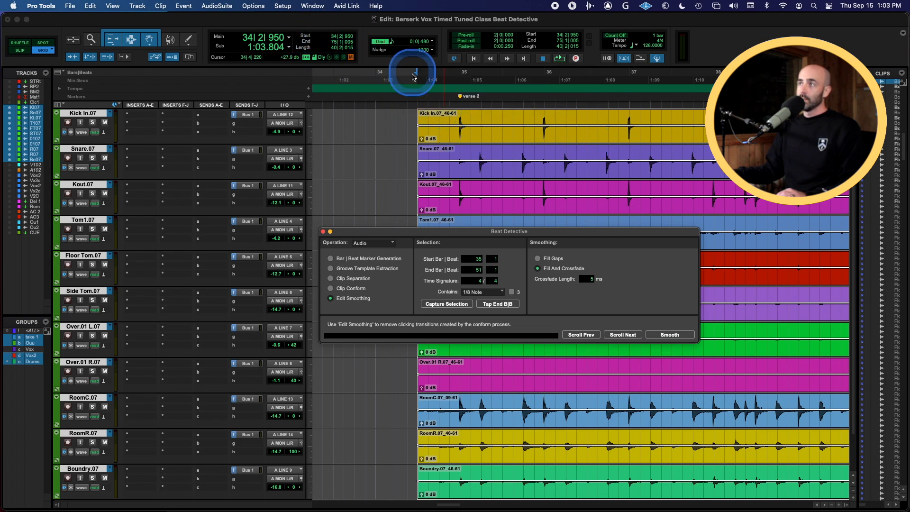
click(442, 114)
key(t)
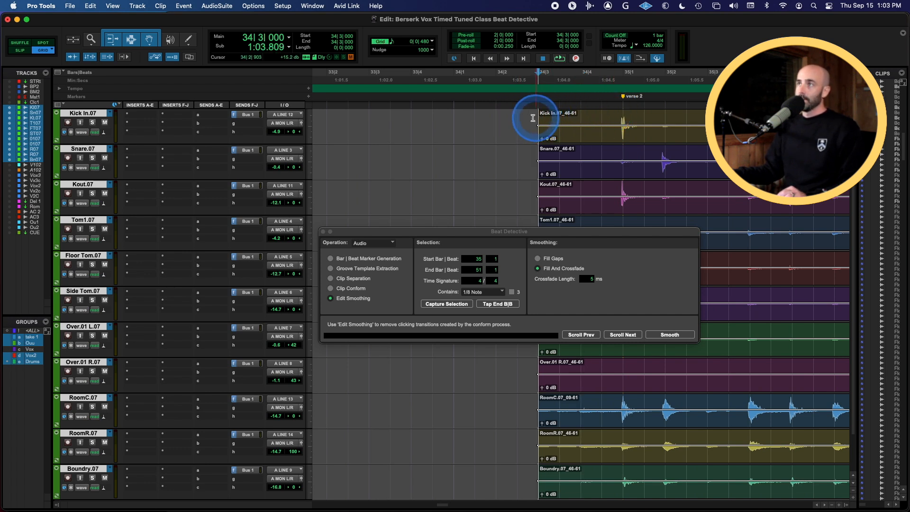
click(332, 47)
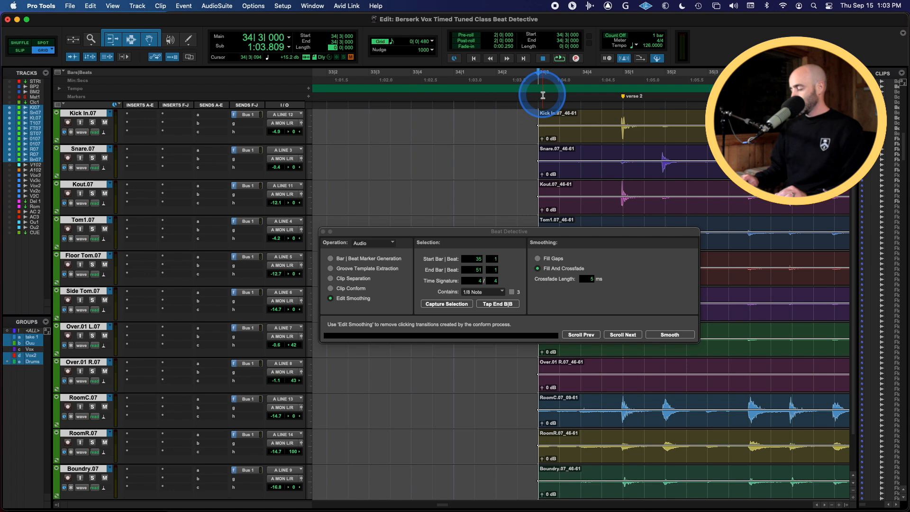
text(16)
key(Return)
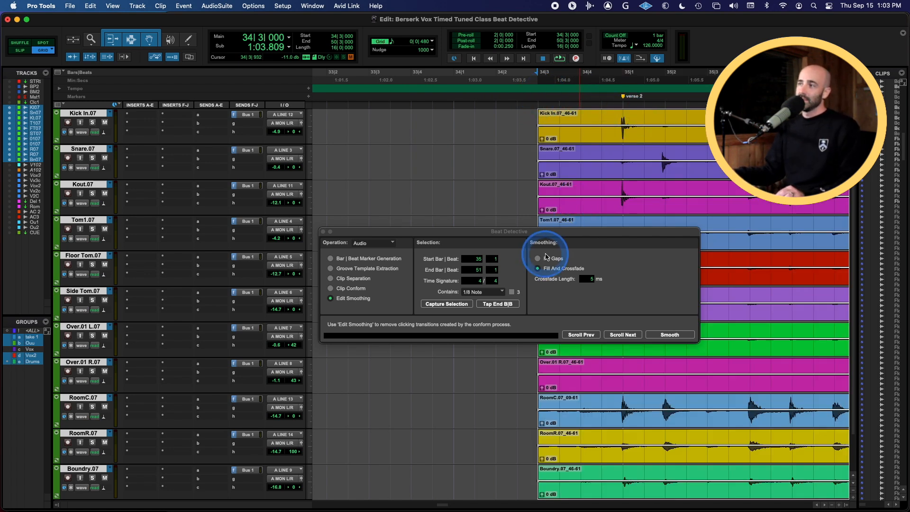
Narrow the track selection to only the Kick In and Snare tracks for trigger detection
drag(558, 232, 524, 253)
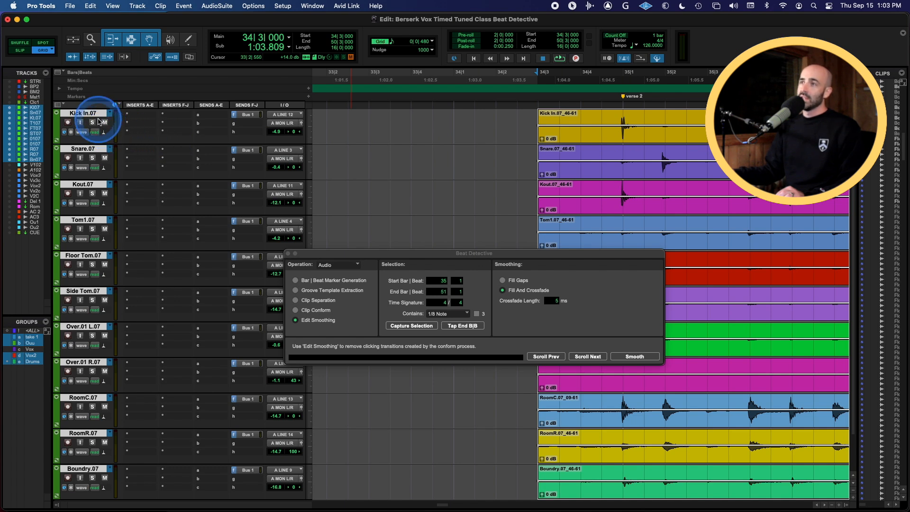
alt+click(89, 114)
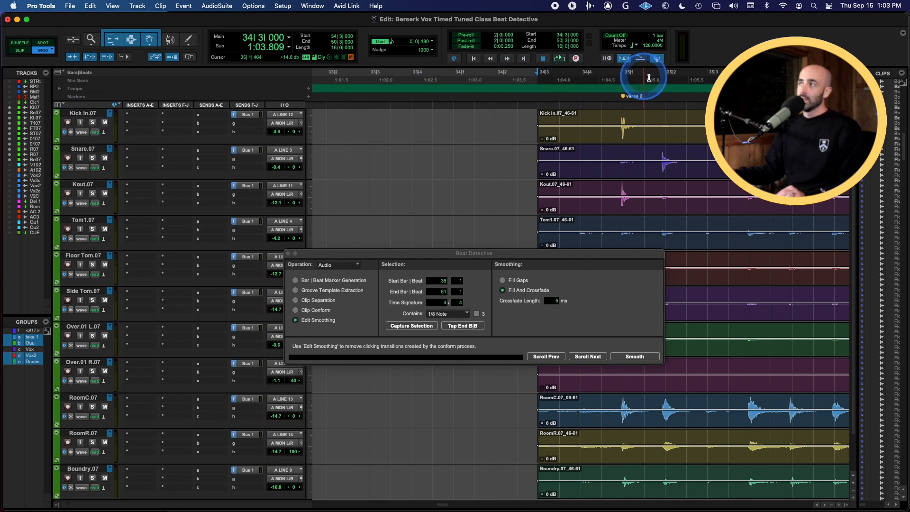
click(81, 114)
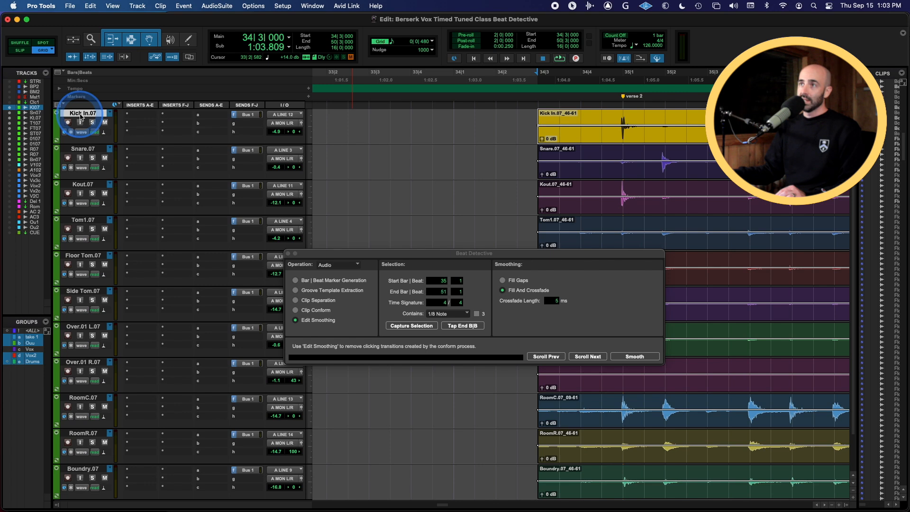
shift+click(81, 149)
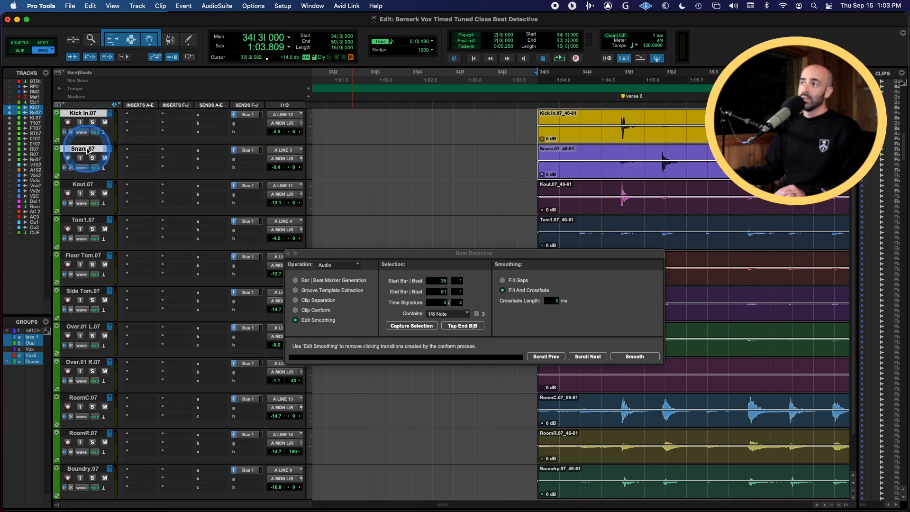
click(312, 153)
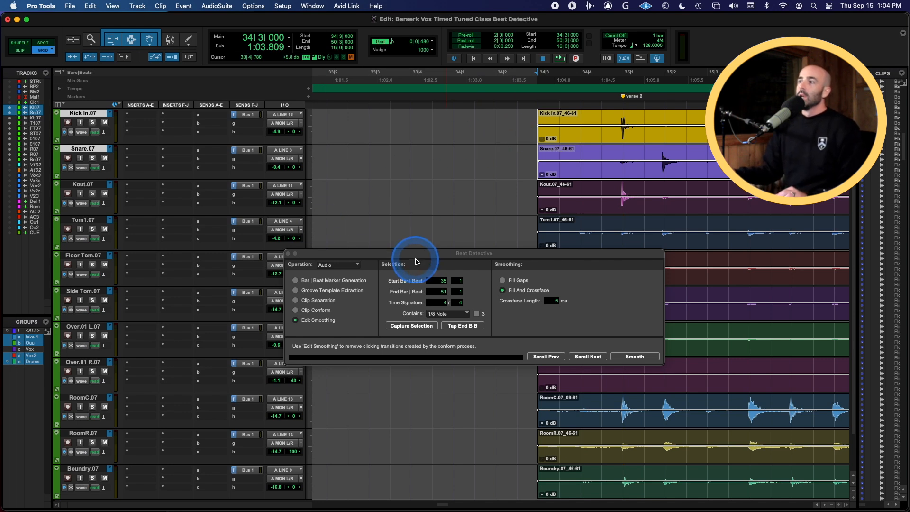
Switch Beat Detective to the Bar | Beat Marker Generation operation
drag(417, 253, 491, 262)
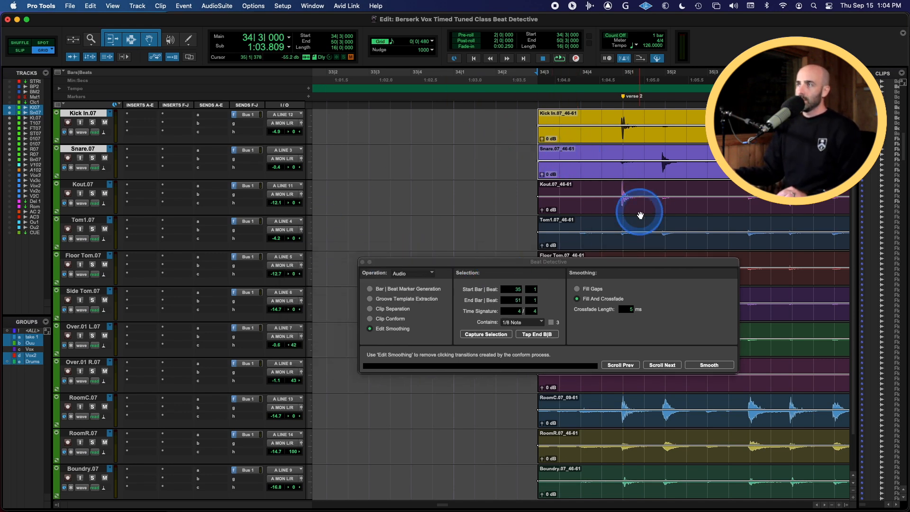
scroll(640, 209, right, 3)
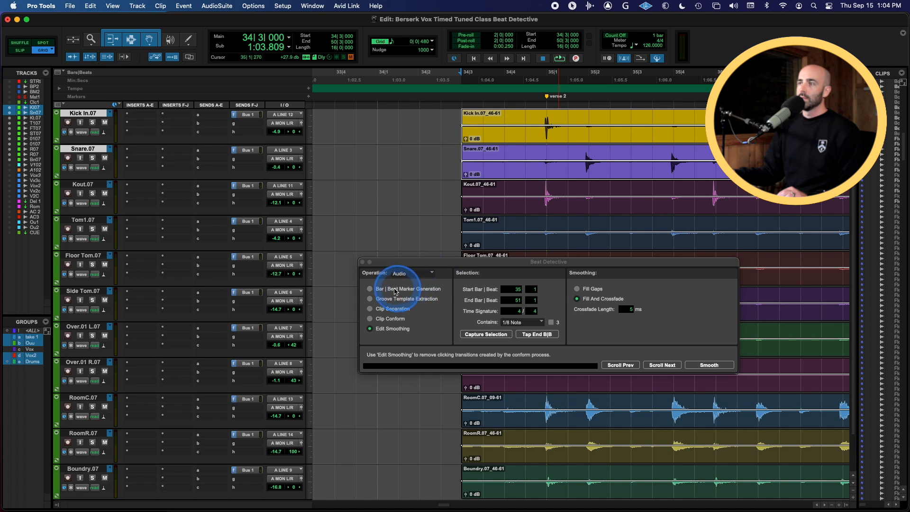
drag(446, 264, 459, 257)
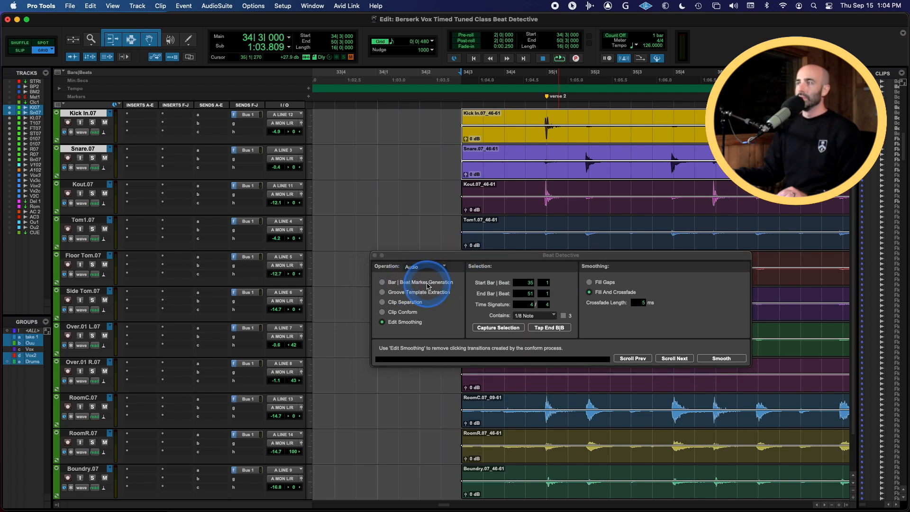
click(388, 285)
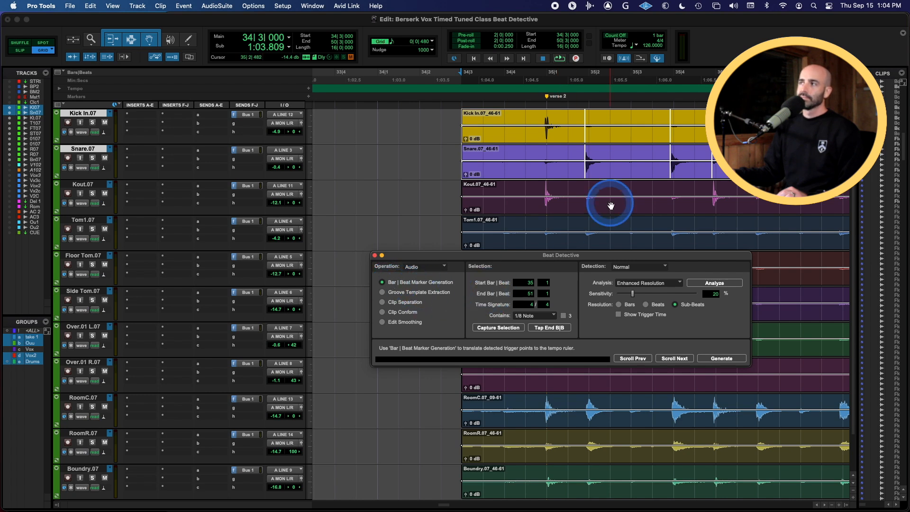
Capture the selection into Beat Detective with the range from bar 34 beat 3 to bar 50 beat 3
scroll(658, 170, right, 5)
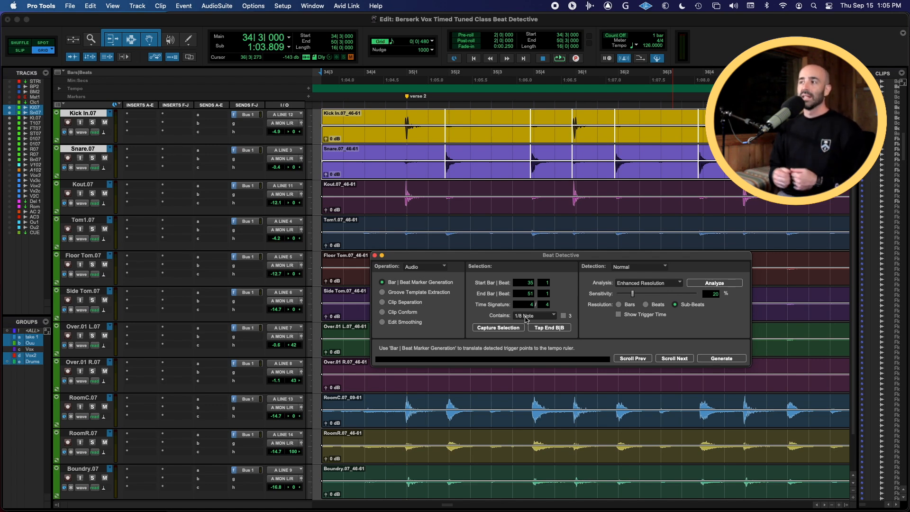
click(509, 328)
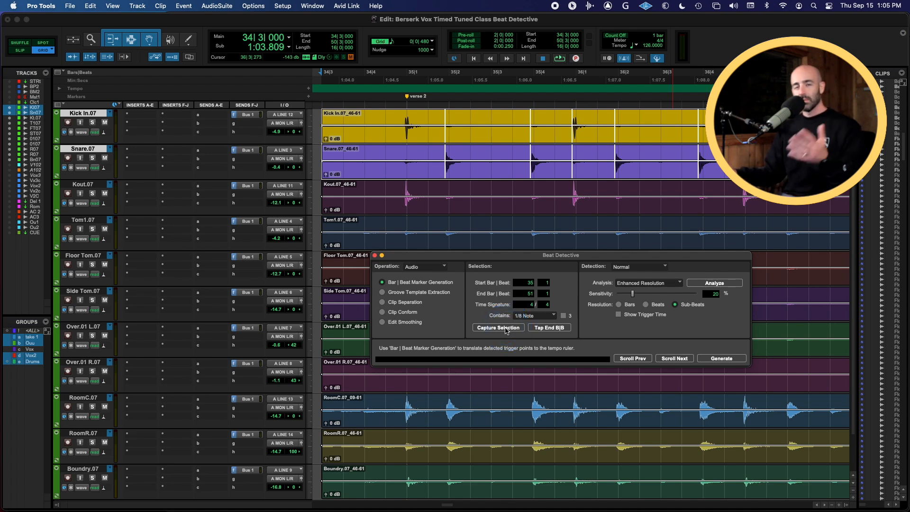
click(506, 329)
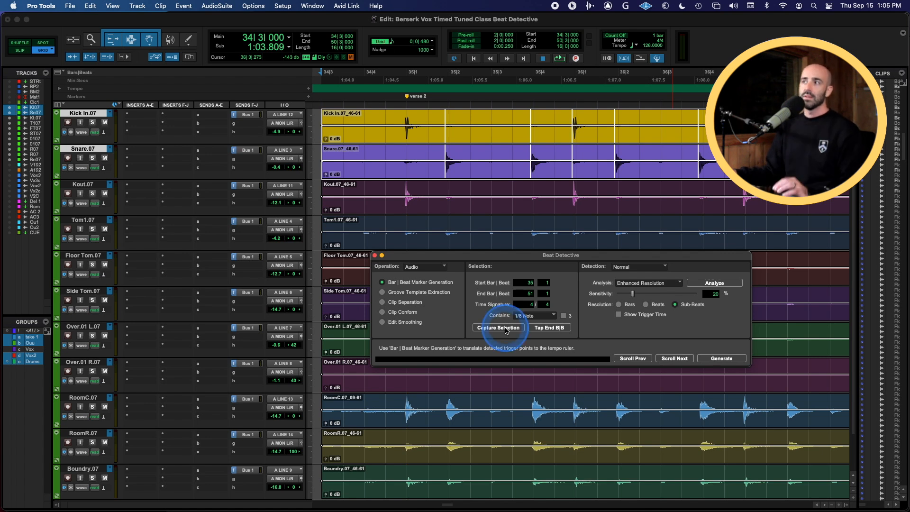
click(532, 286)
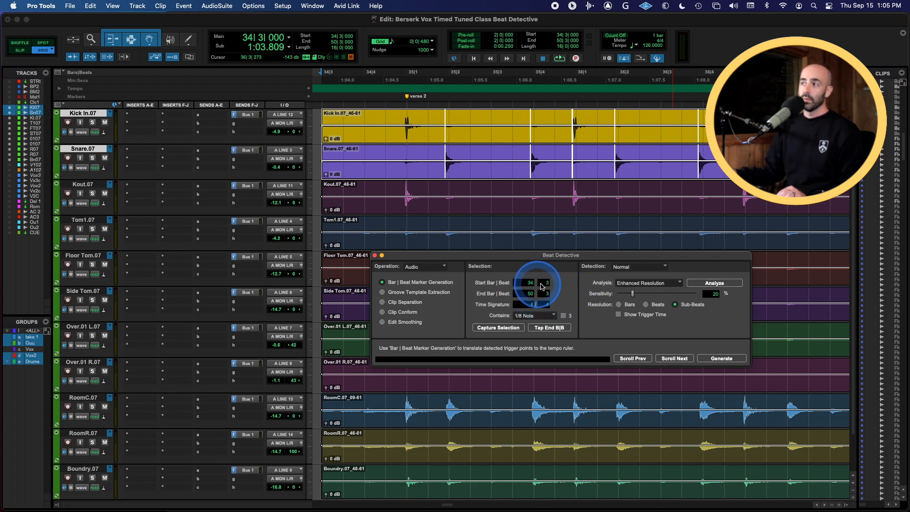
Keep Enhanced Resolution as the analysis mode and analyze the kick and snare for triggers
click(700, 284)
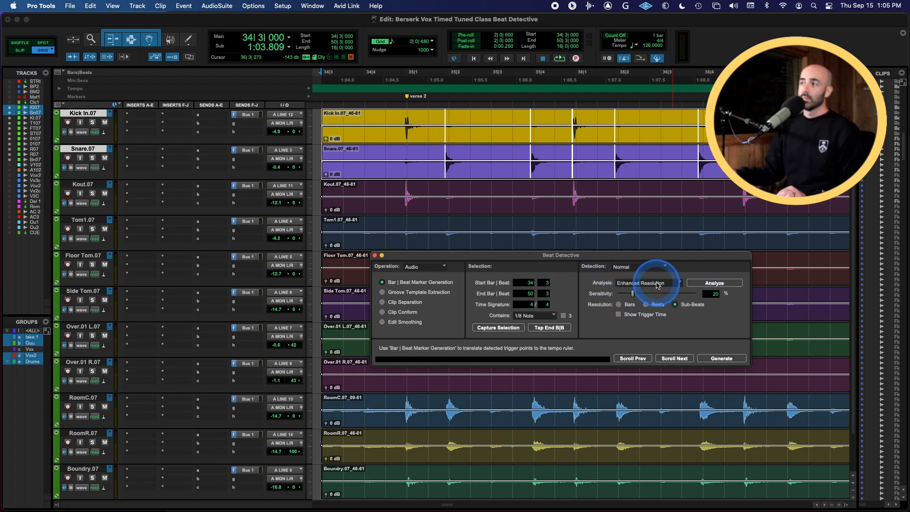
click(657, 284)
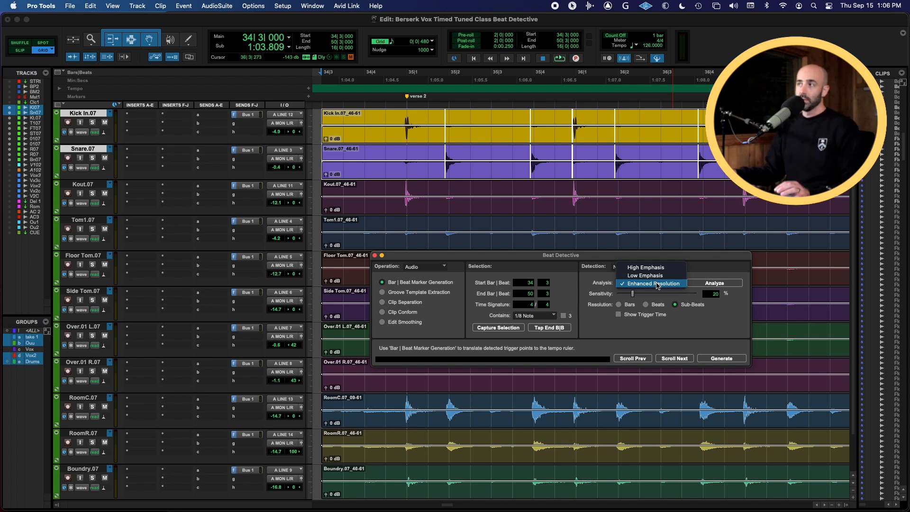
click(656, 284)
click(712, 283)
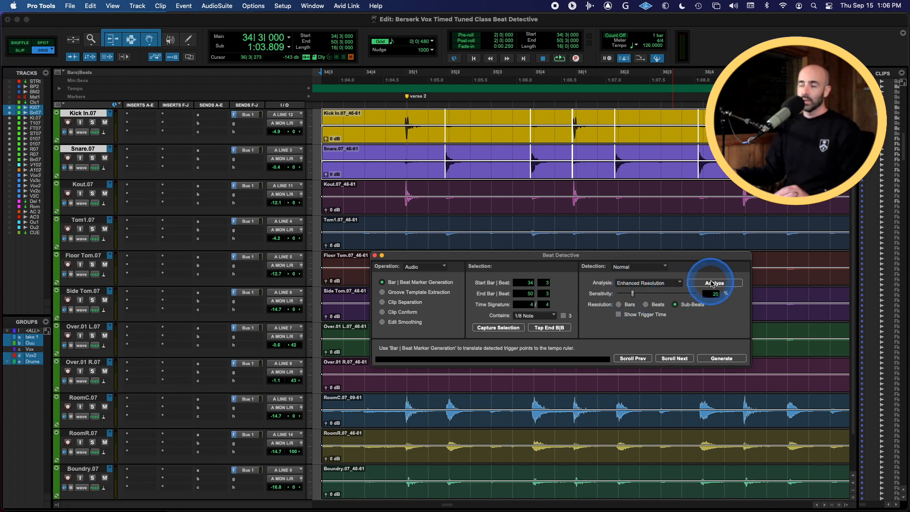
click(710, 285)
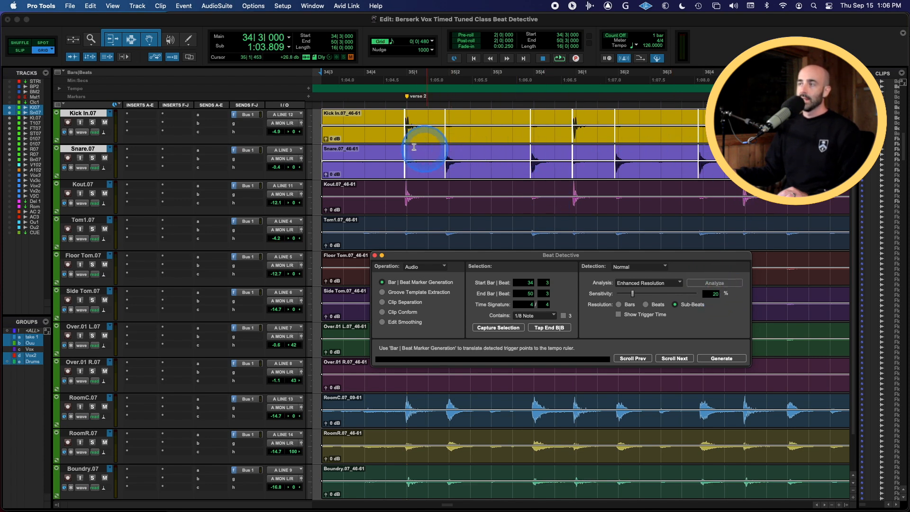
Play back the selected drum section to hear it against the detected triggers
key(space)
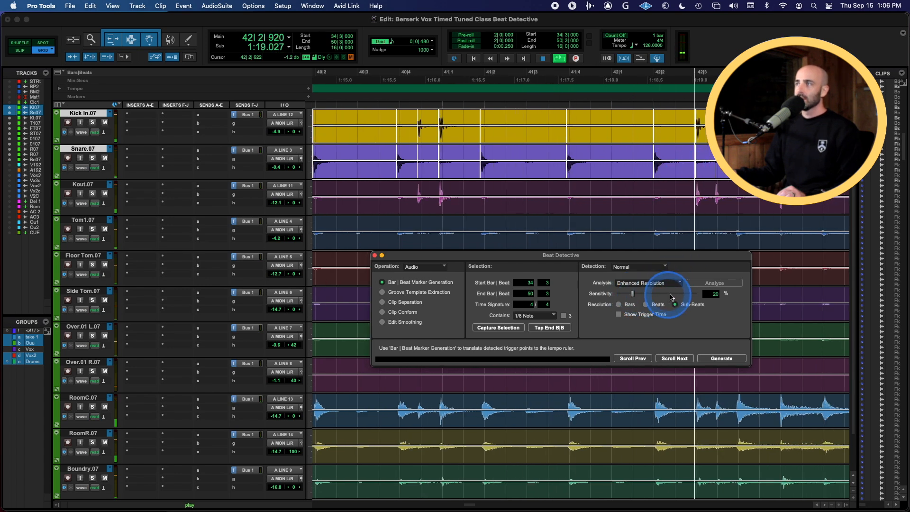
key(r)
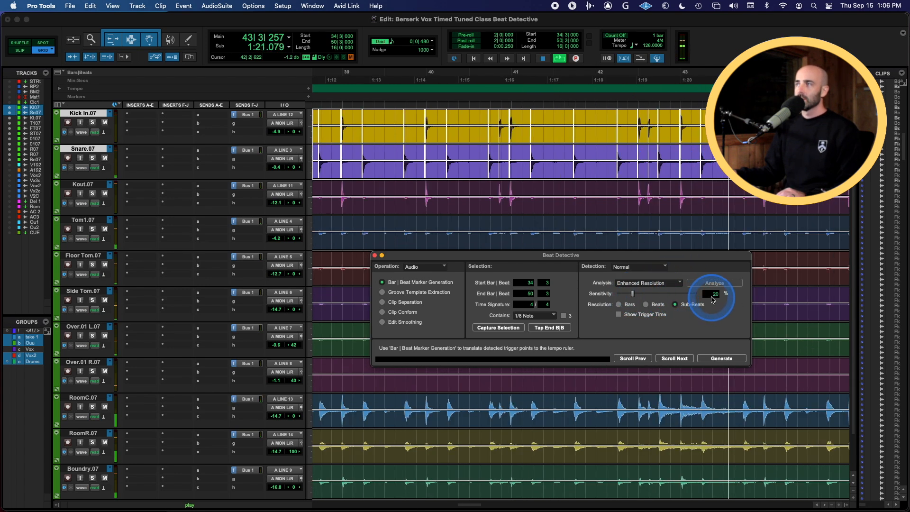
key(r)
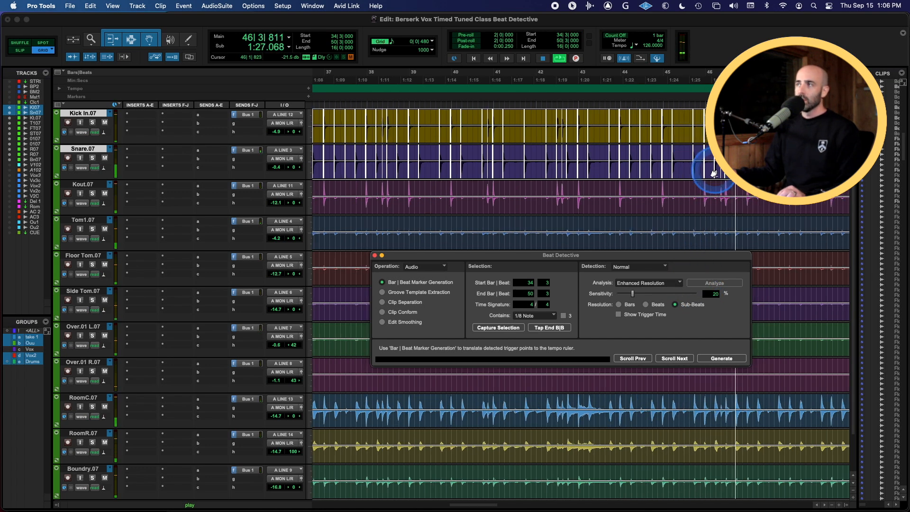
key(space)
Zoom and scroll along the kick and snare tracks to inspect the detected trigger markers
key(t)
key(t)
key(t)
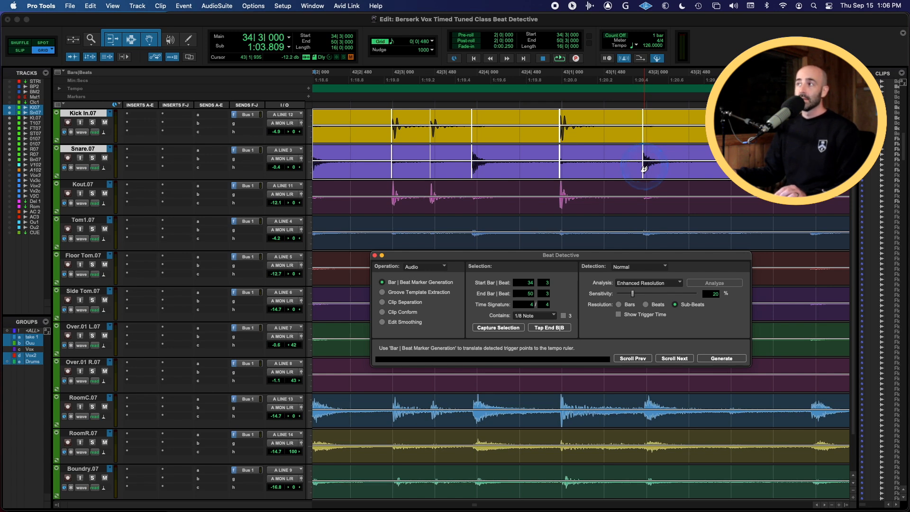
click(690, 164)
key(r)
scroll(690, 164, right, 10)
key(r)
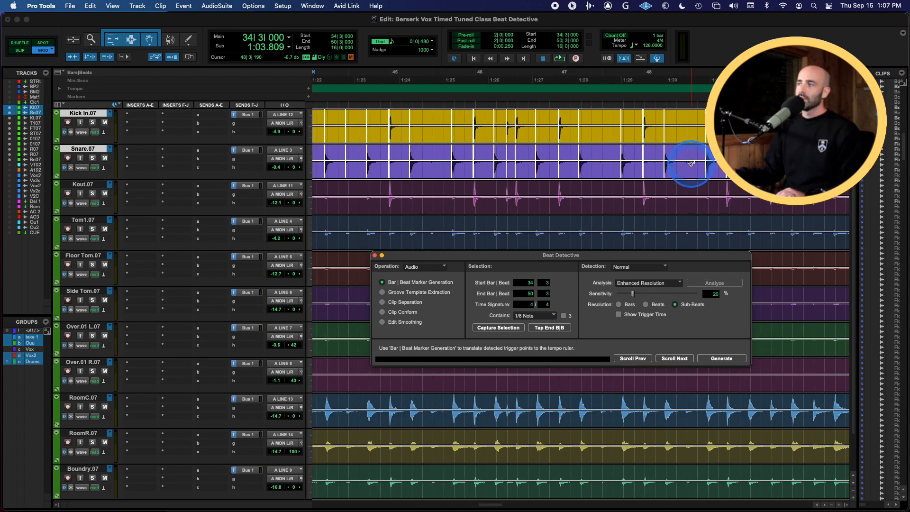
scroll(690, 164, right, 5)
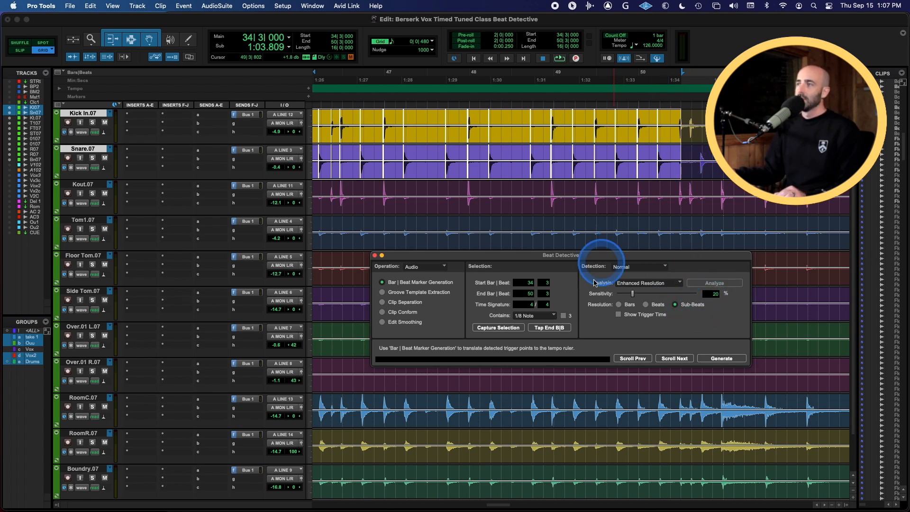
scroll(555, 157, left, 1)
scroll(555, 157, left, 3)
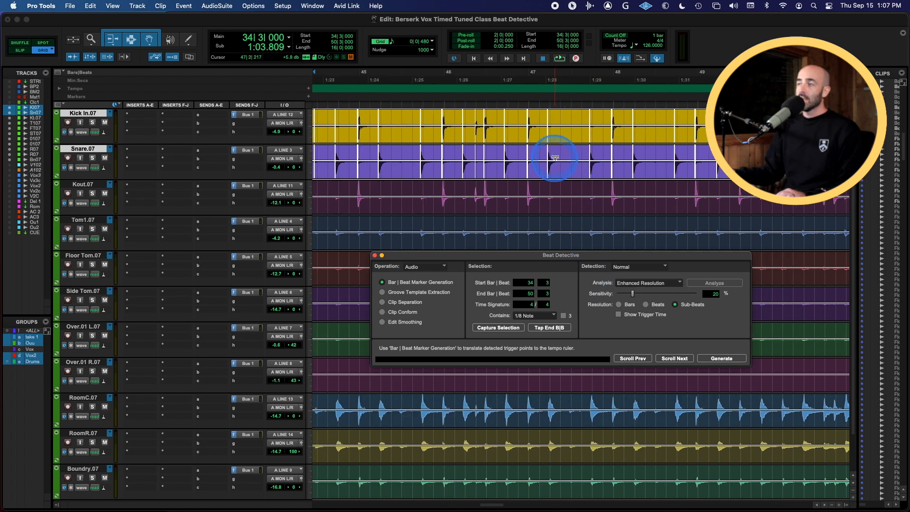
key(r)
scroll(555, 158, left, 3)
scroll(556, 158, left, 3)
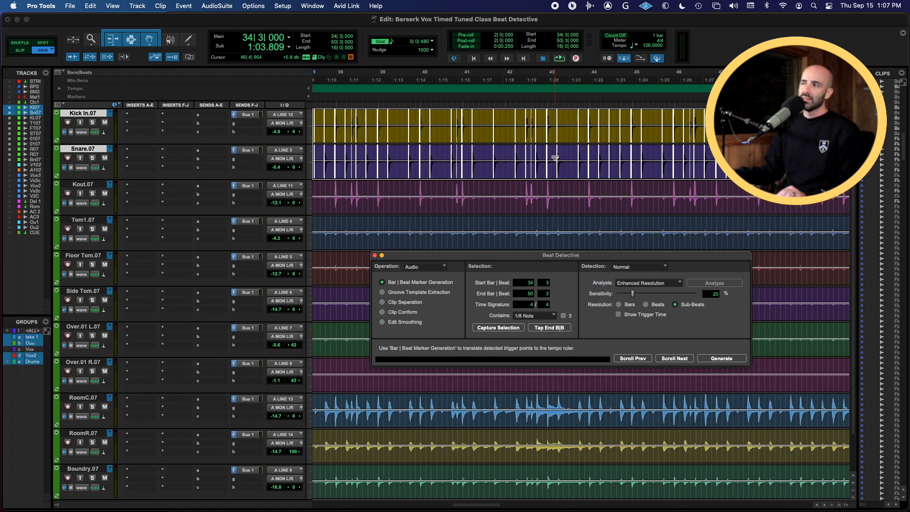
scroll(555, 158, left, 4)
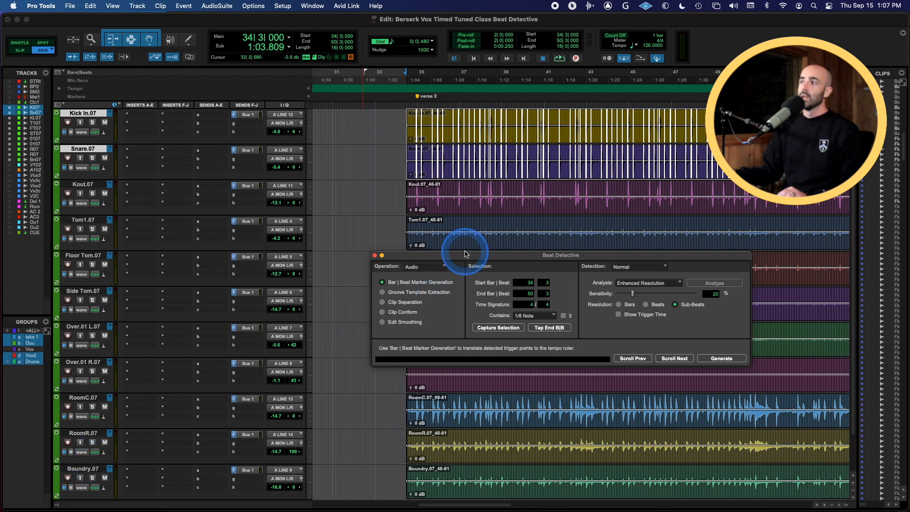
Extend the selected range to all drum tracks in the group so triggers apply to every track
click(561, 197)
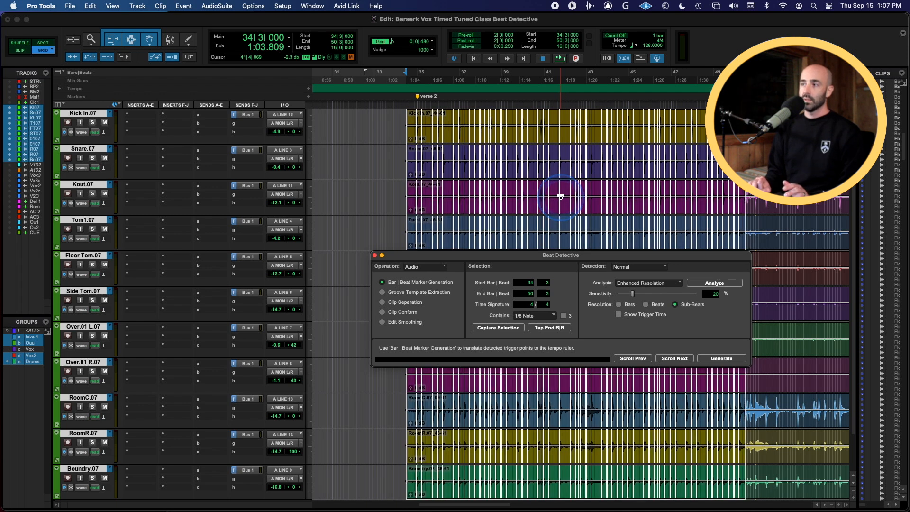
key(t)
key(t)
key(t)
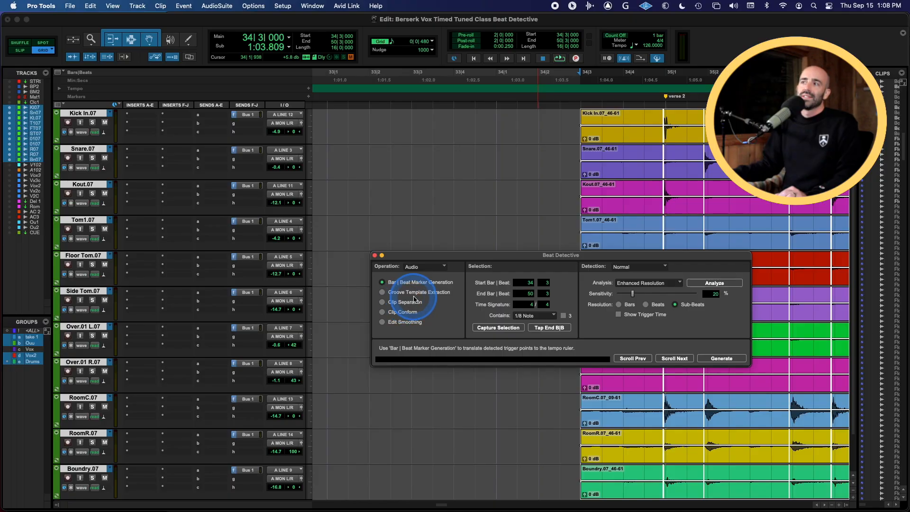
Separate the drum clips at the detected triggers using the Clip Separation operation
click(381, 298)
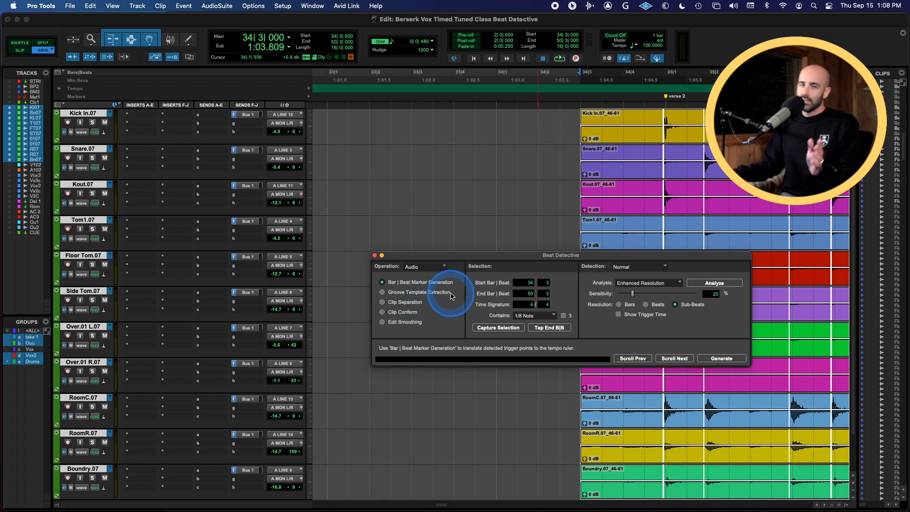
click(391, 306)
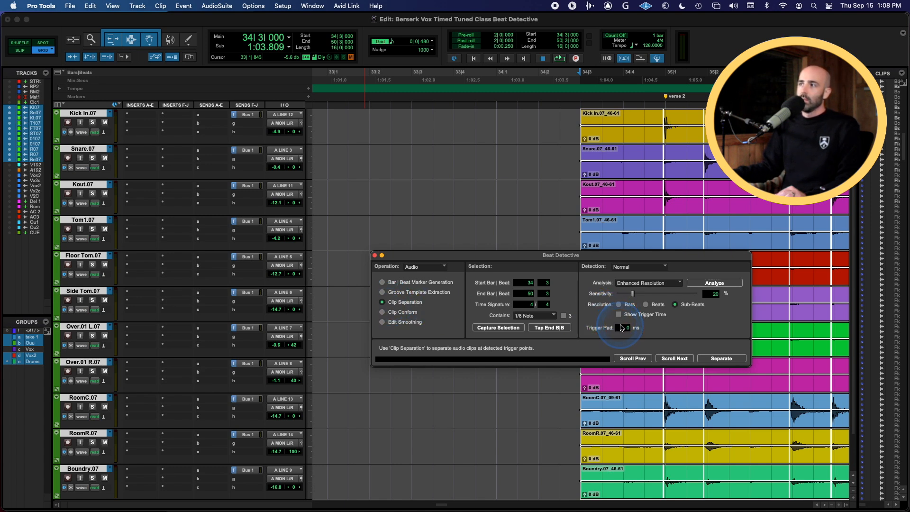
click(721, 358)
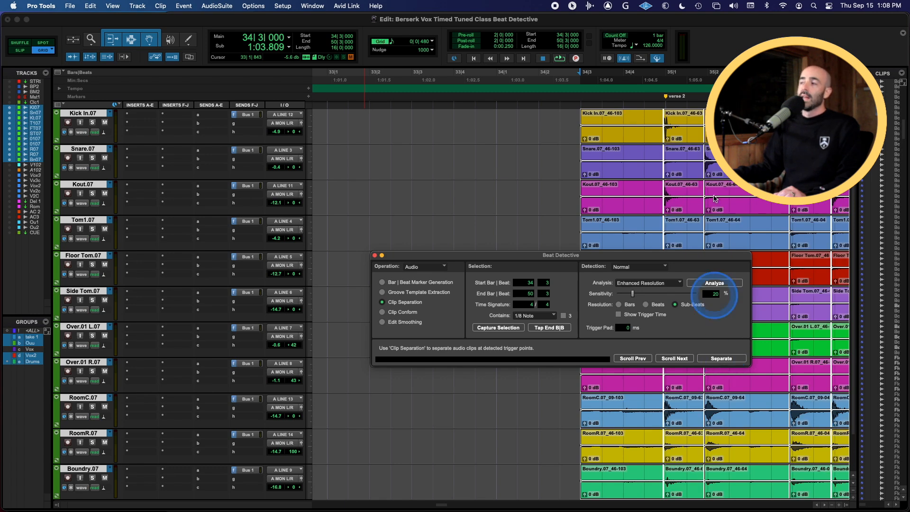
Inspect the separated clips along the drum tracks across the selected section
scroll(691, 193, right, 5)
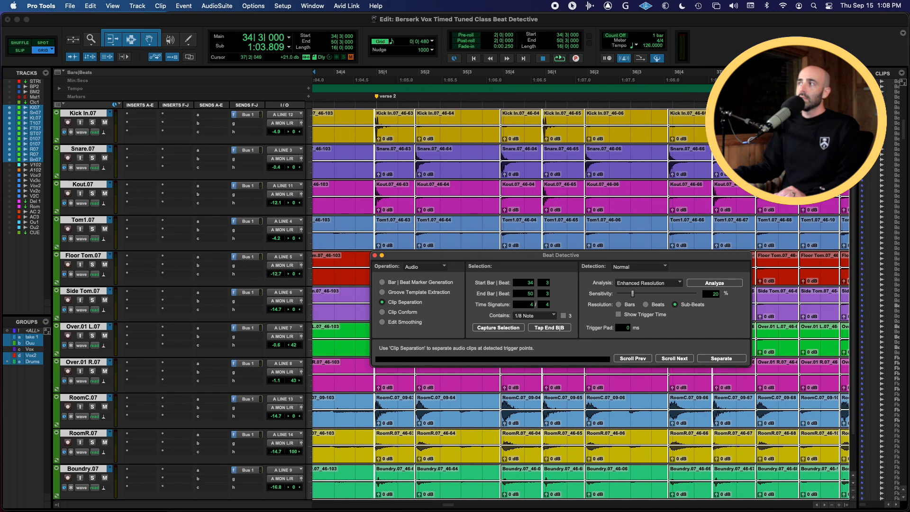
click(902, 72)
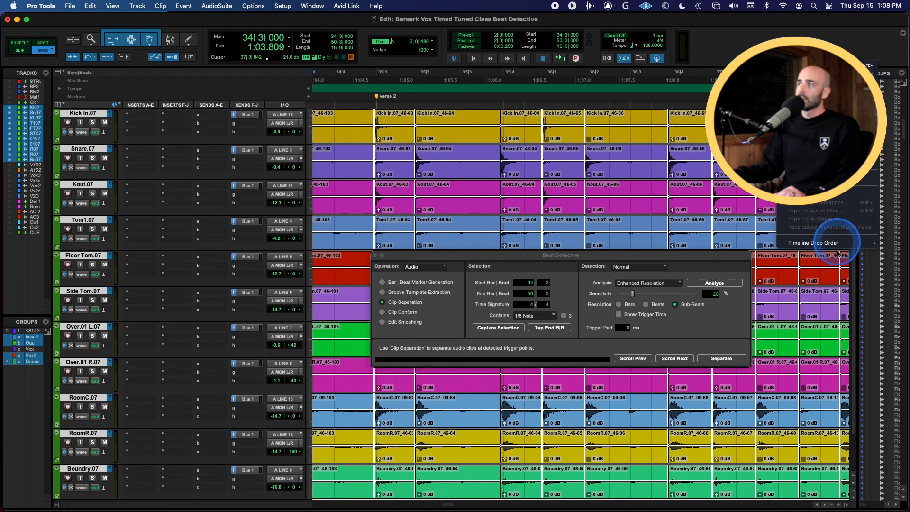
click(902, 35)
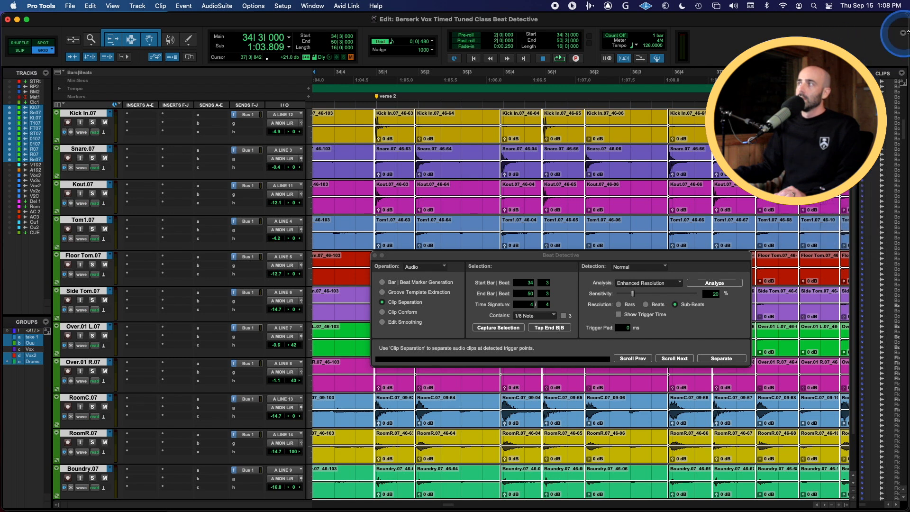
click(901, 35)
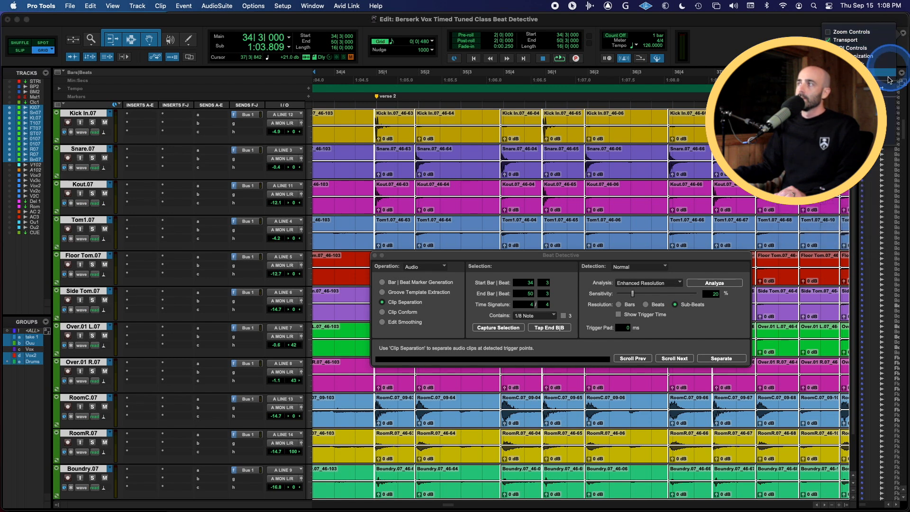
click(857, 120)
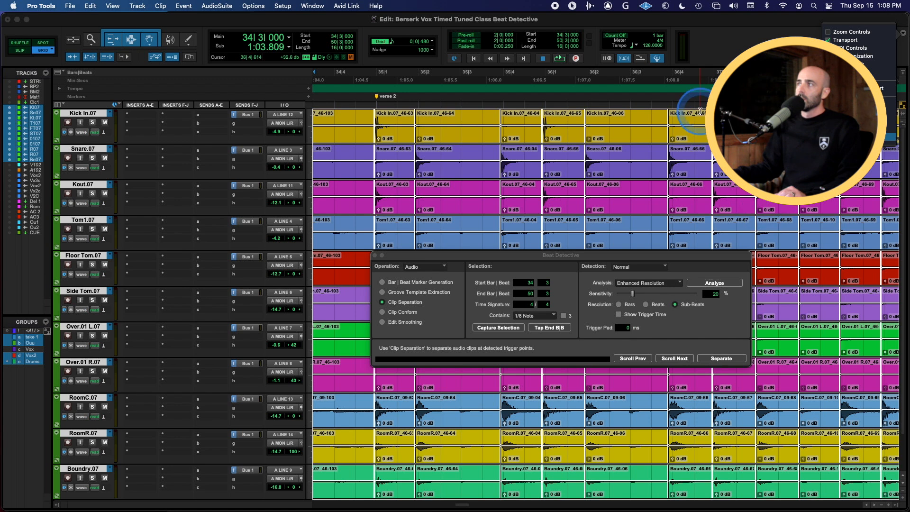
key(r)
key(r)
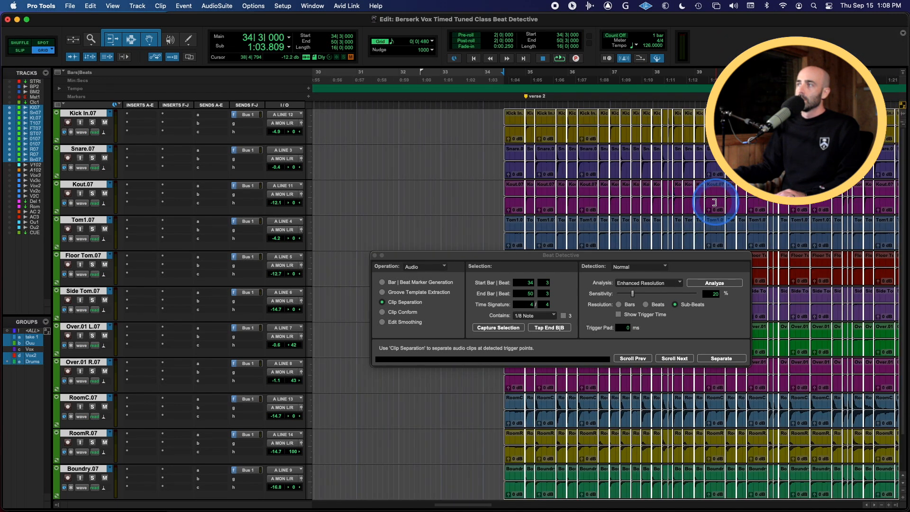
scroll(712, 202, right, 8)
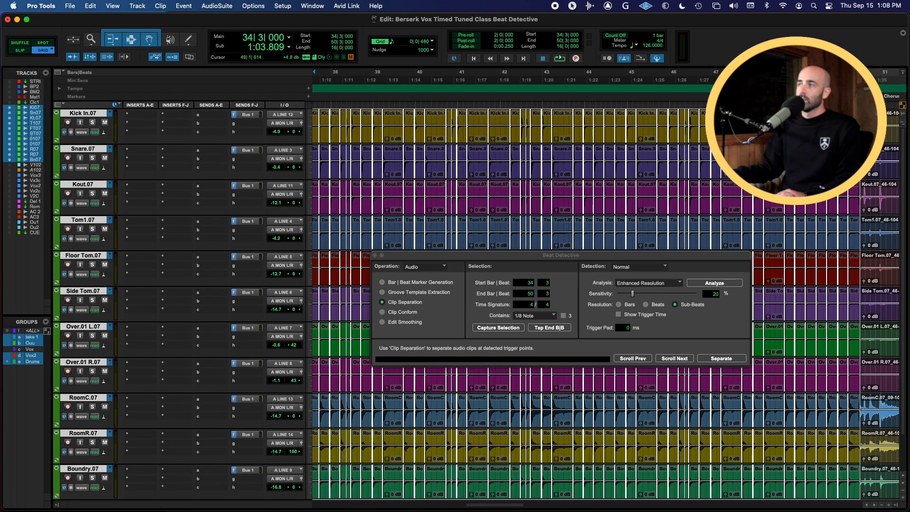
scroll(575, 168, left, 4)
scroll(574, 170, left, 2)
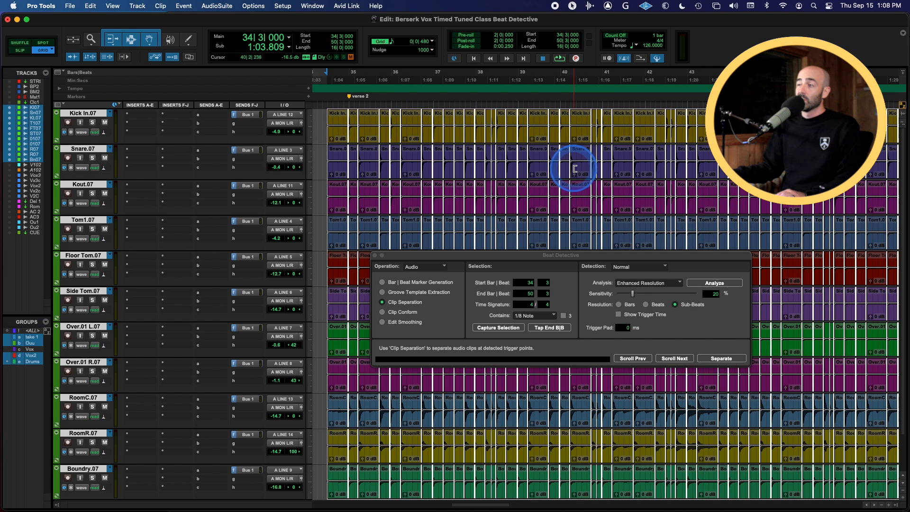
Conform the separated drum clips to their quantized positions with the Clip Conform operation
click(416, 314)
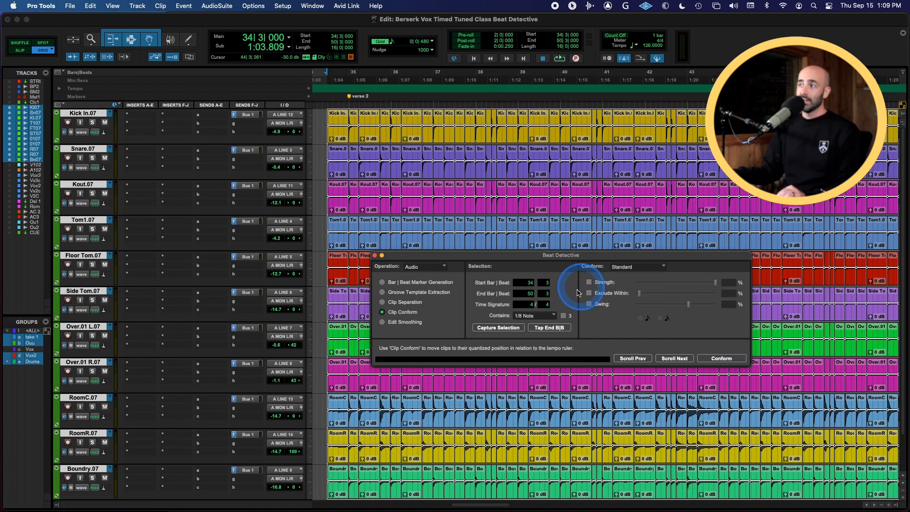
click(734, 360)
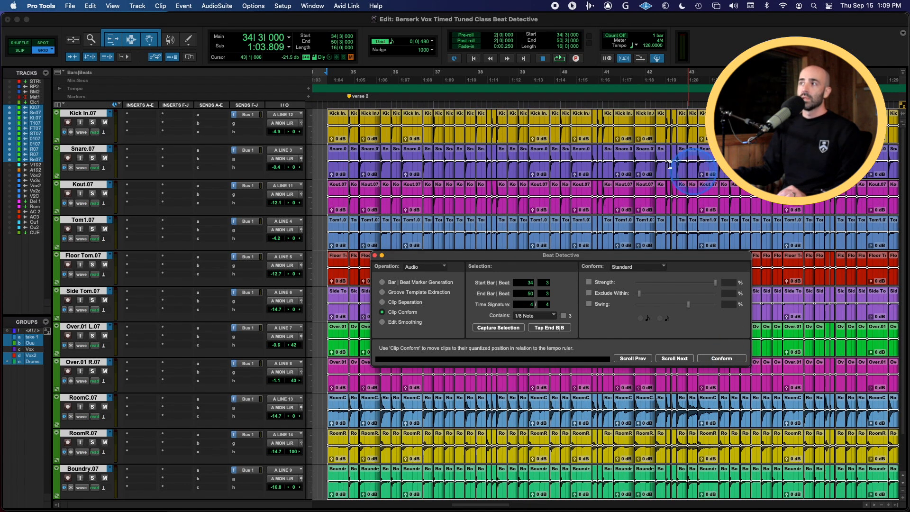
Apply Edit Smoothing to the conformed drums using Fill And Crossfade with a 5 ms crossfade length
click(400, 323)
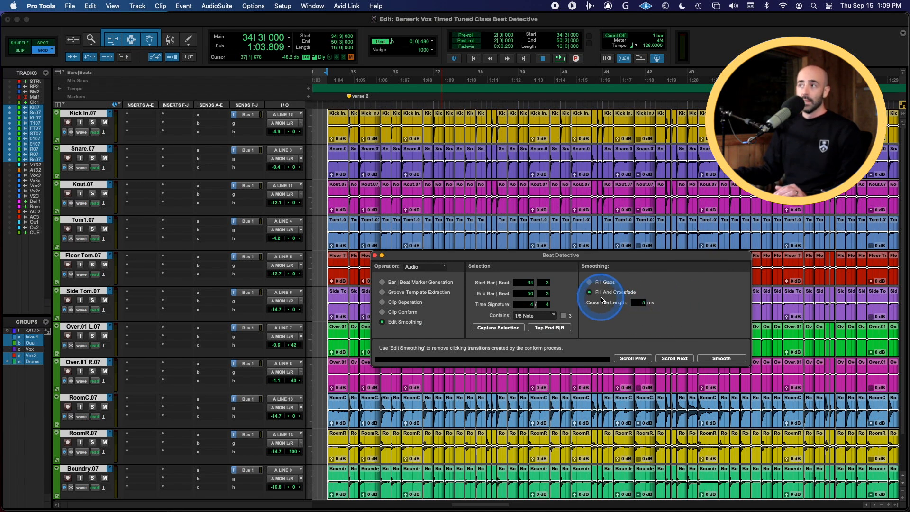
key(t)
key(t)
key(t)
key(t)
scroll(667, 182, right, 5)
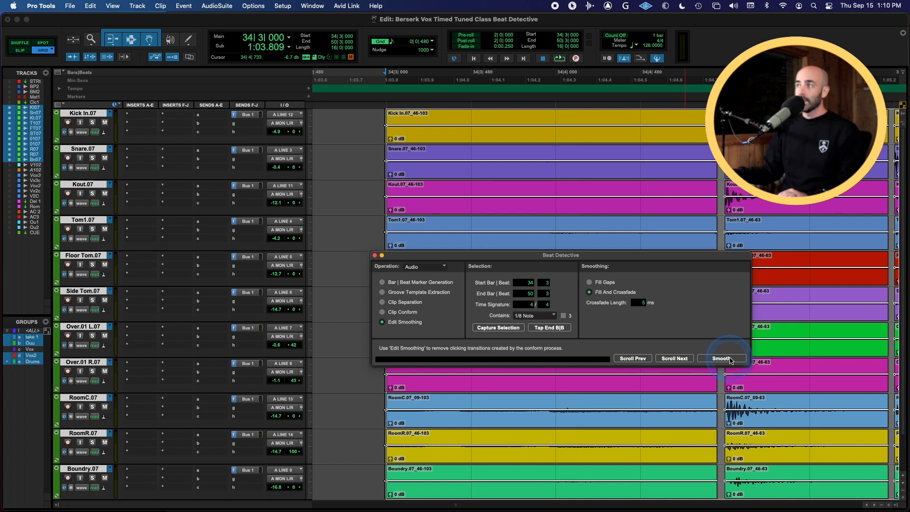
click(730, 359)
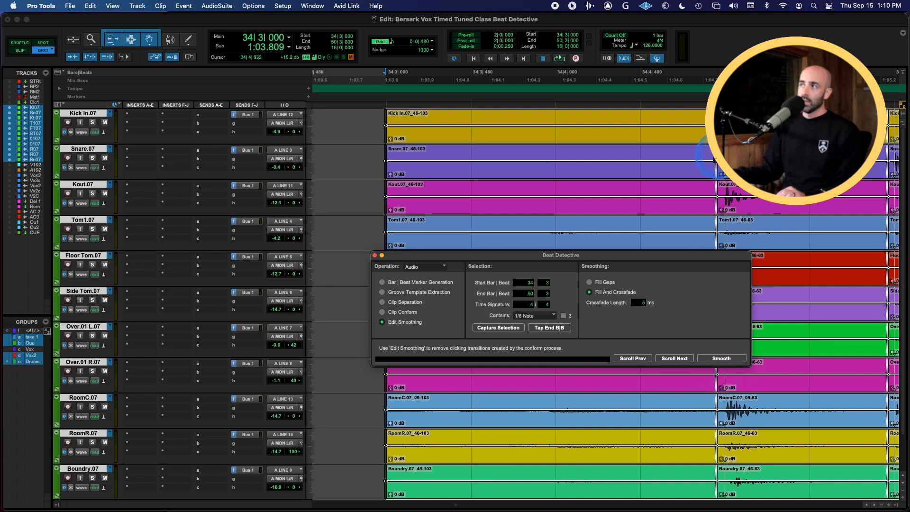
Play back the smoothed drum section to check the edits
scroll(716, 164, right, 5)
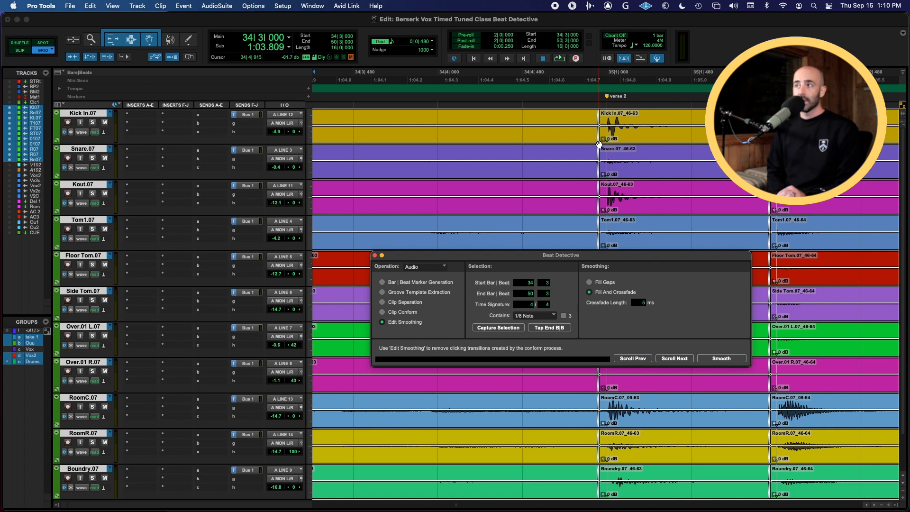
key(space)
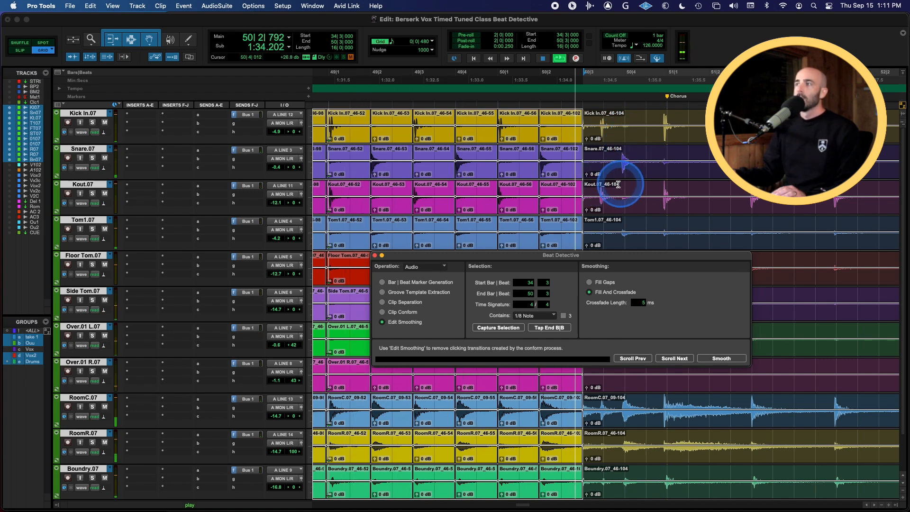
key(space)
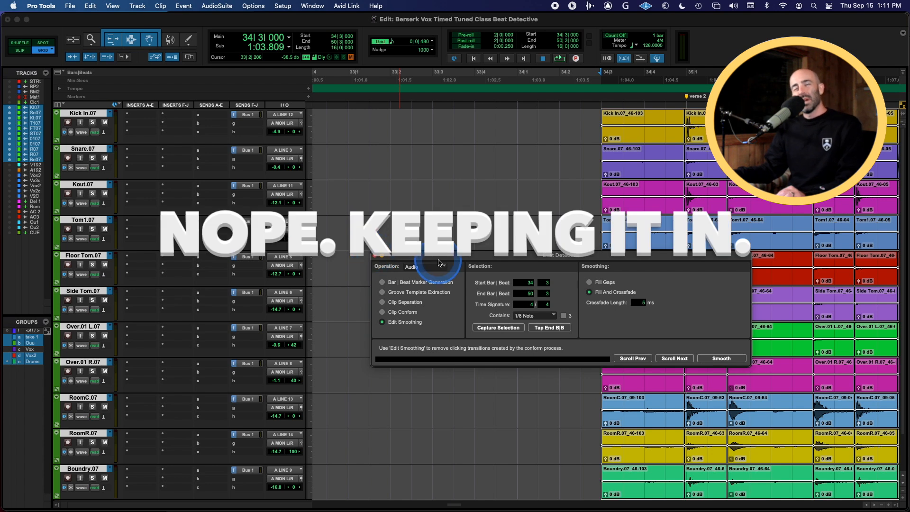
Move the Beat Detective window aside and close it
drag(451, 261, 471, 176)
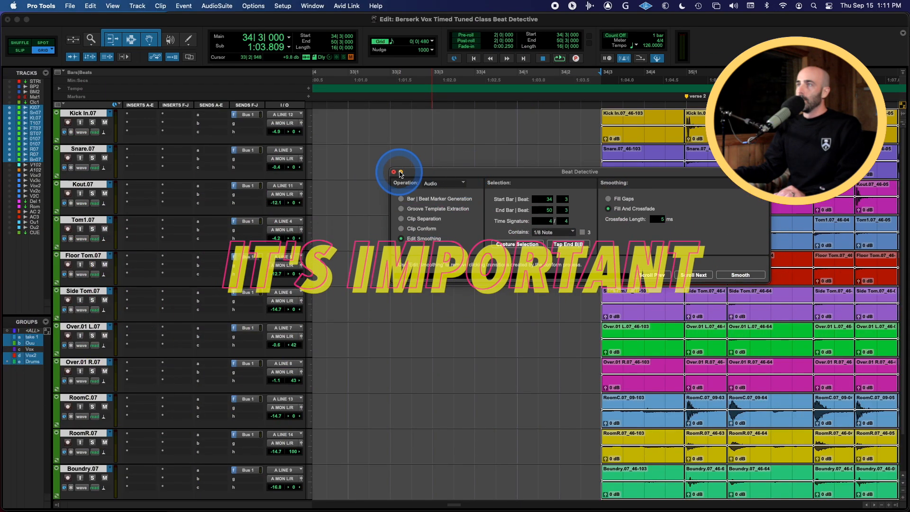
click(394, 173)
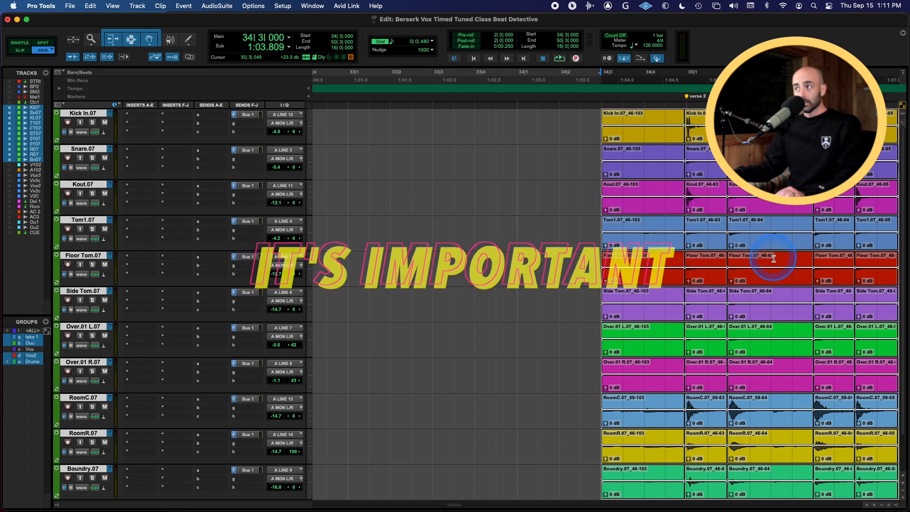
Inspect the edited drum clips across the song at a wider zoom
scroll(772, 258, right, 5)
key(r)
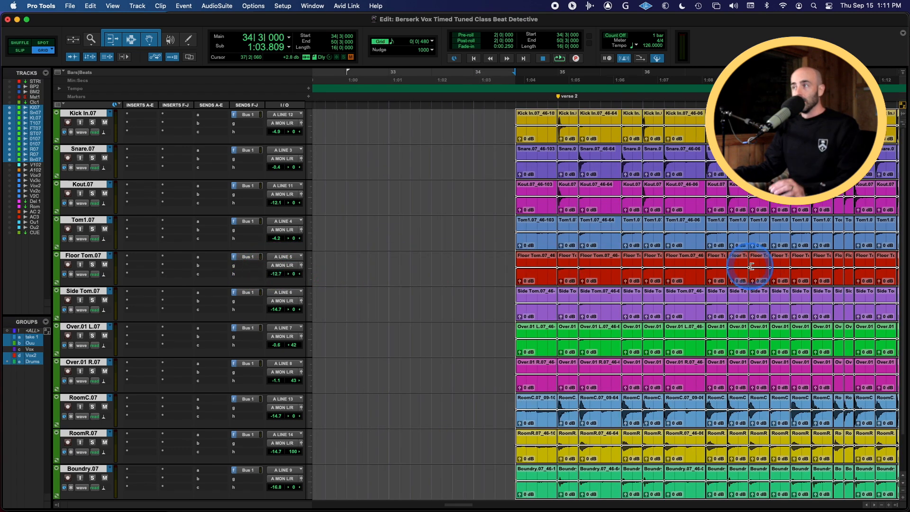
scroll(752, 266, right, 5)
scroll(752, 266, right, 3)
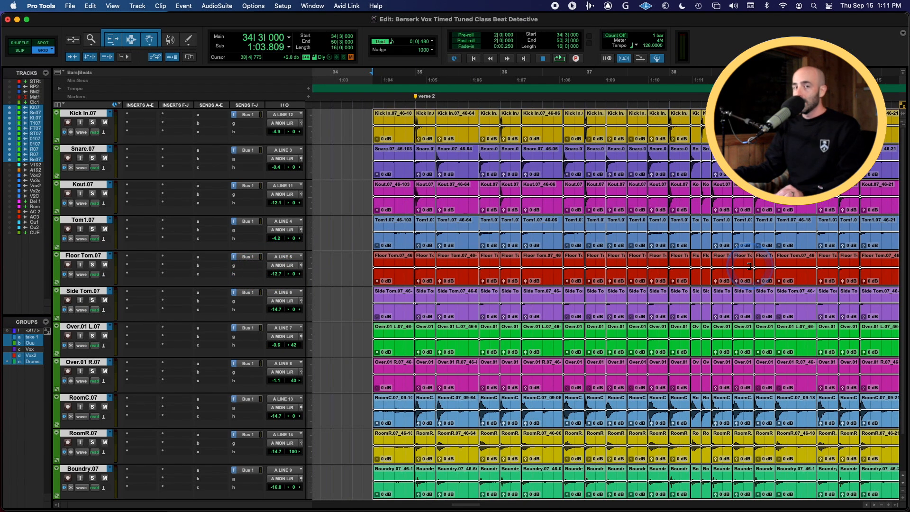
scroll(745, 266, right, 15)
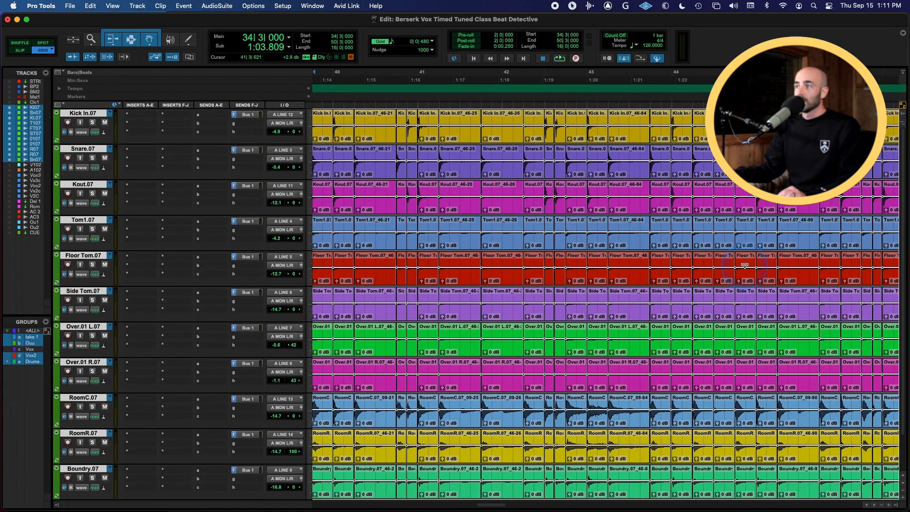
key(r)
scroll(744, 266, right, 10)
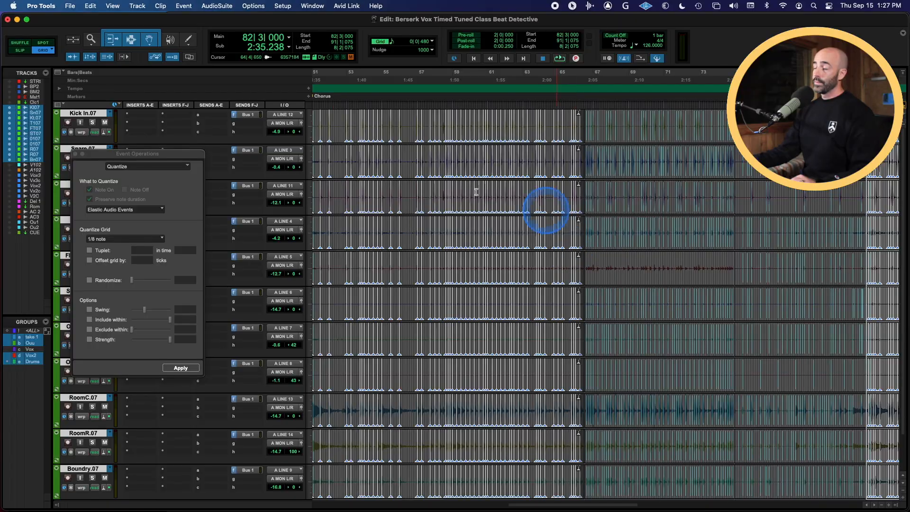
Select a range across the drum tracks in warp view and close the Event Operations quantize window
scroll(437, 307, left, 8)
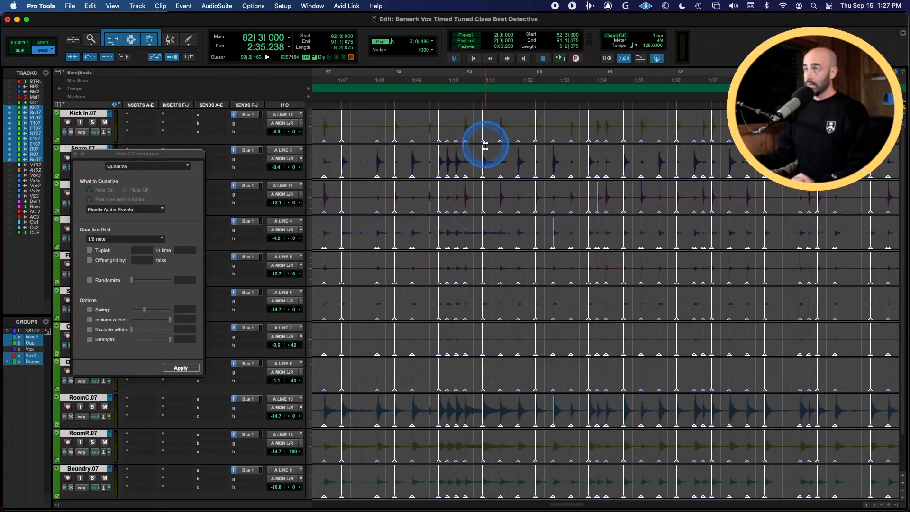
key(r)
key(r)
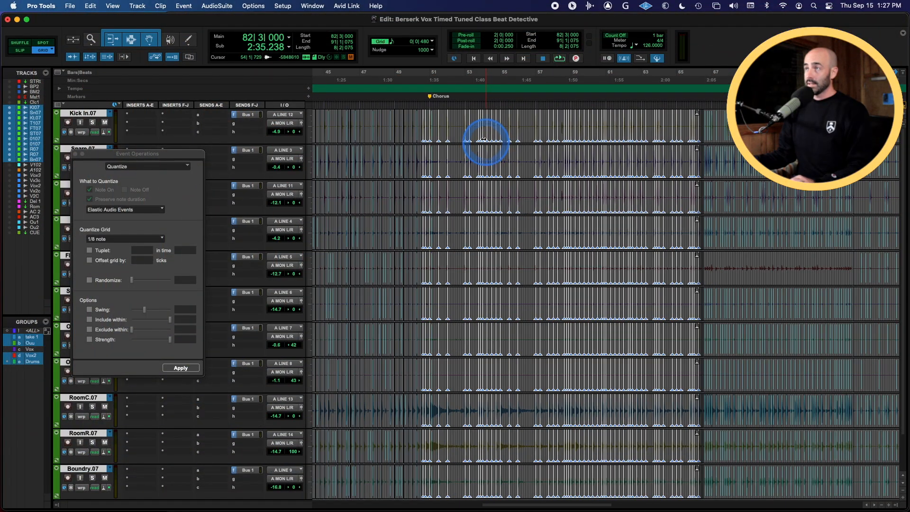
drag(416, 121, 711, 143)
key(Down)
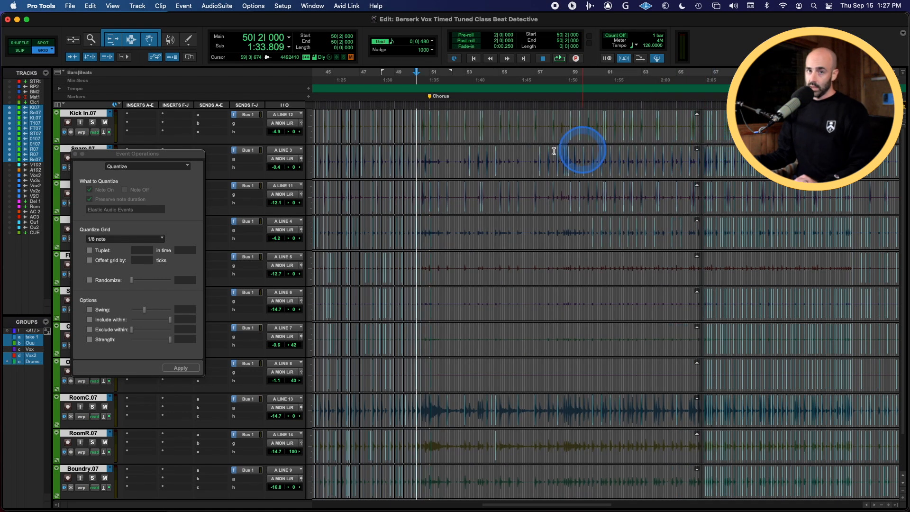
click(82, 153)
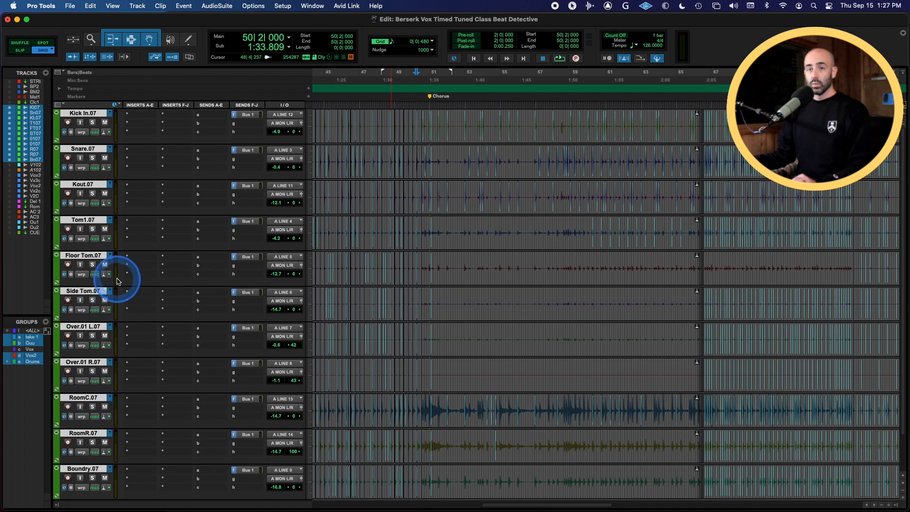
Check the Elastic Audio mode and Rhythmic plugin settings on the overhead tracks
click(101, 386)
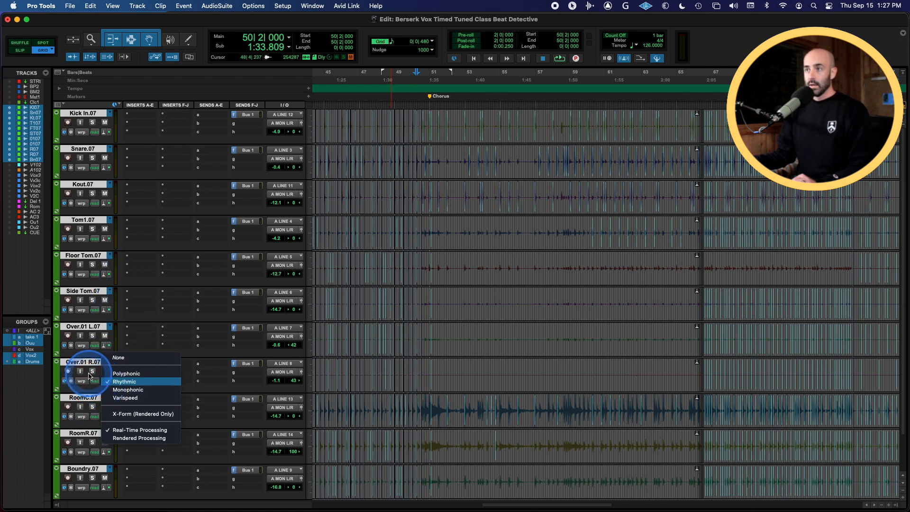
click(97, 373)
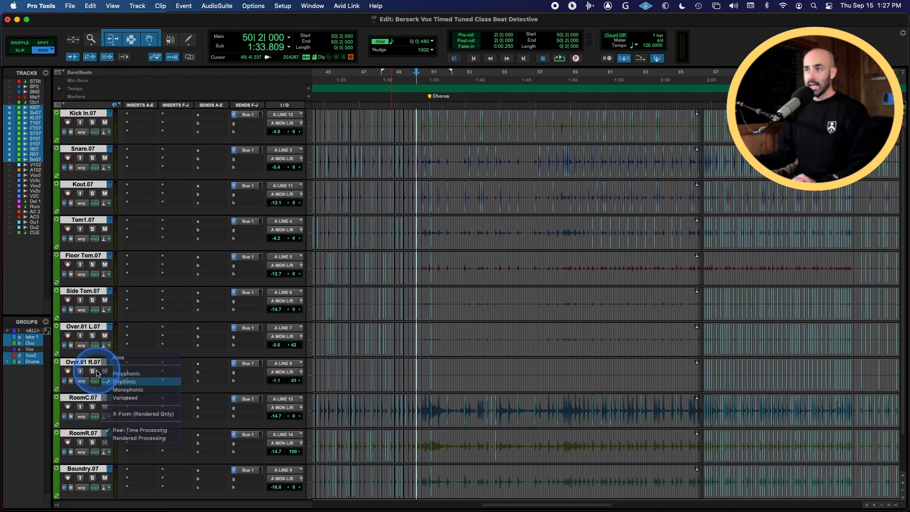
click(107, 346)
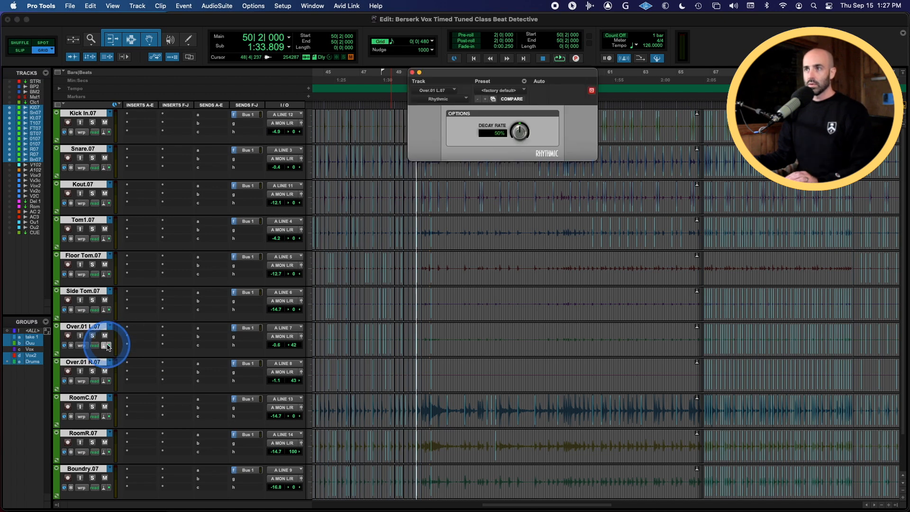
click(105, 347)
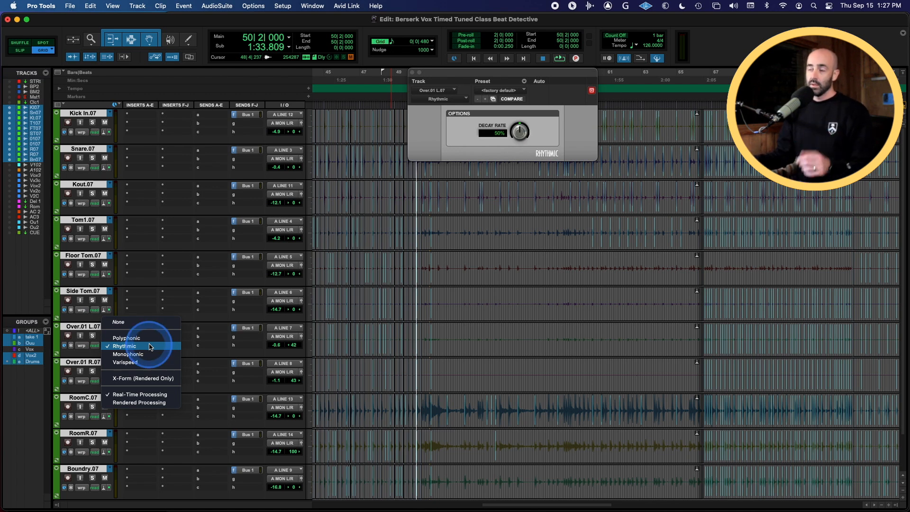
click(471, 315)
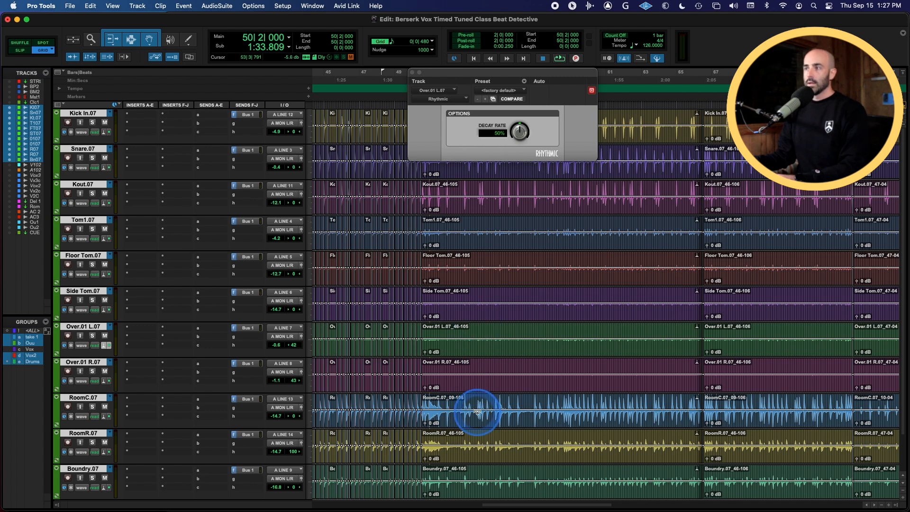
Disable Elastic Audio on the drum tracks, reverting the warped clips to their original length
click(476, 421)
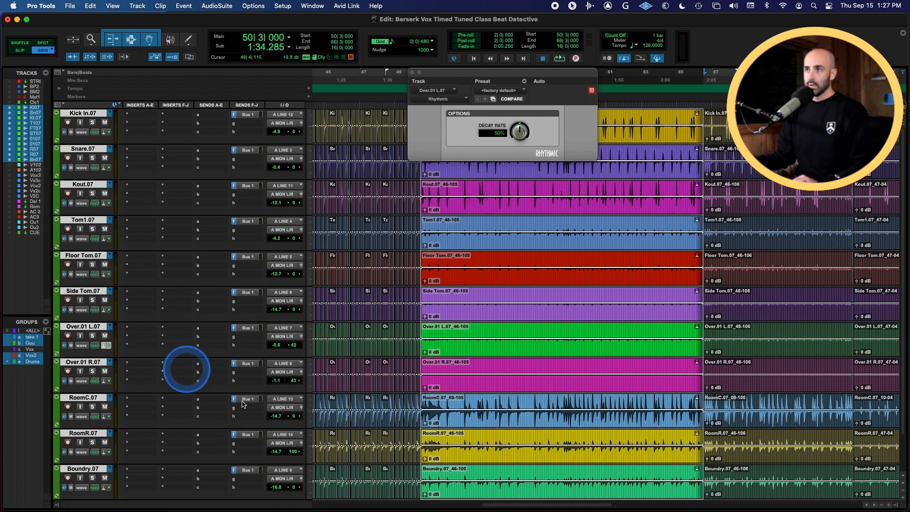
click(109, 345)
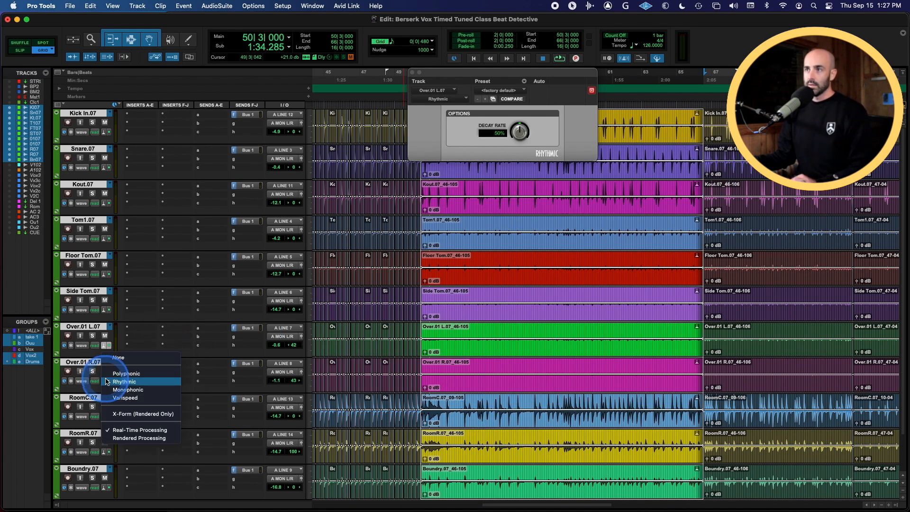
click(115, 358)
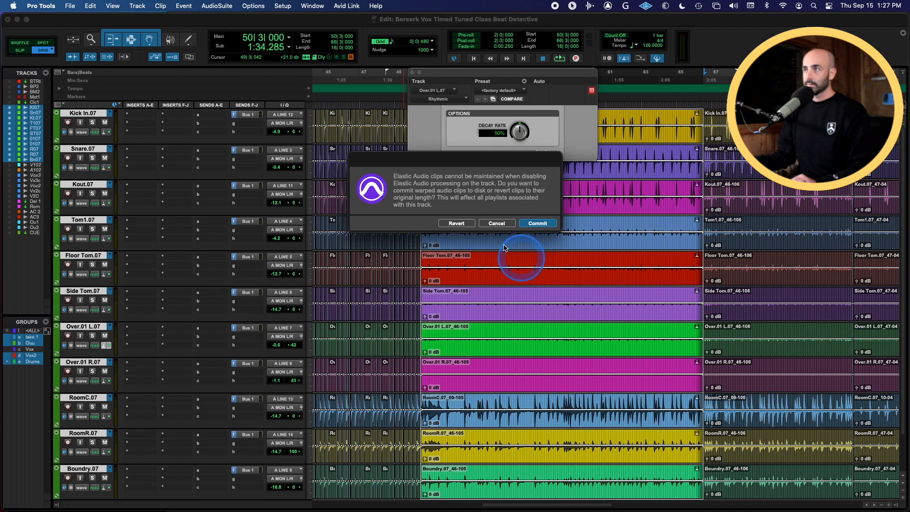
click(457, 224)
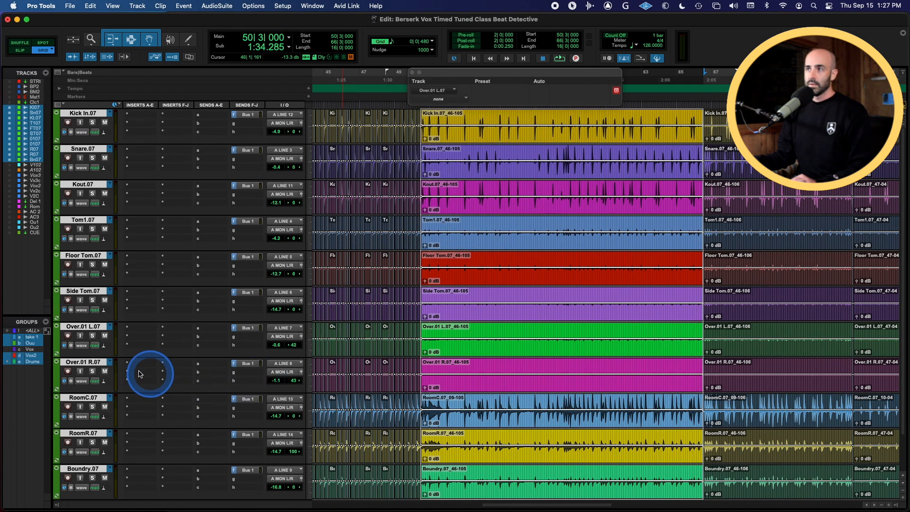
Set the drum tracks' Elastic Audio plugin to Rhythmic and close its settings window
click(105, 383)
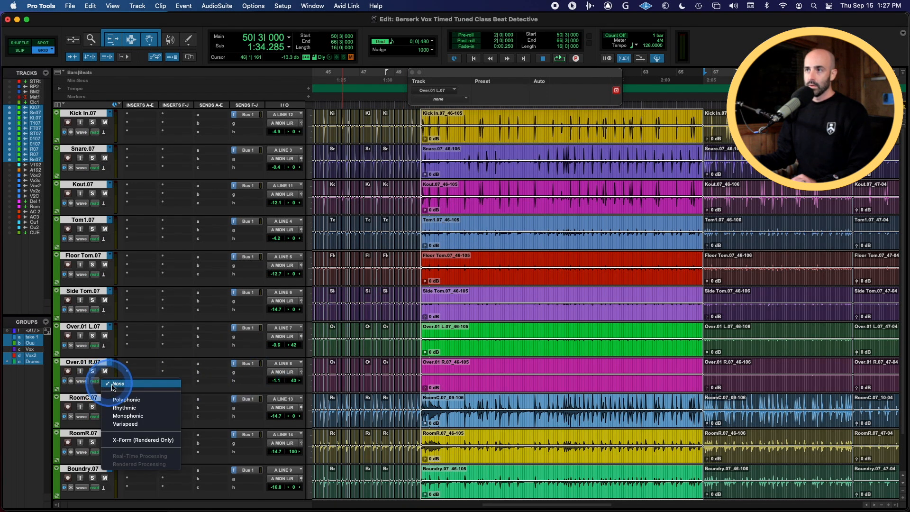
click(123, 409)
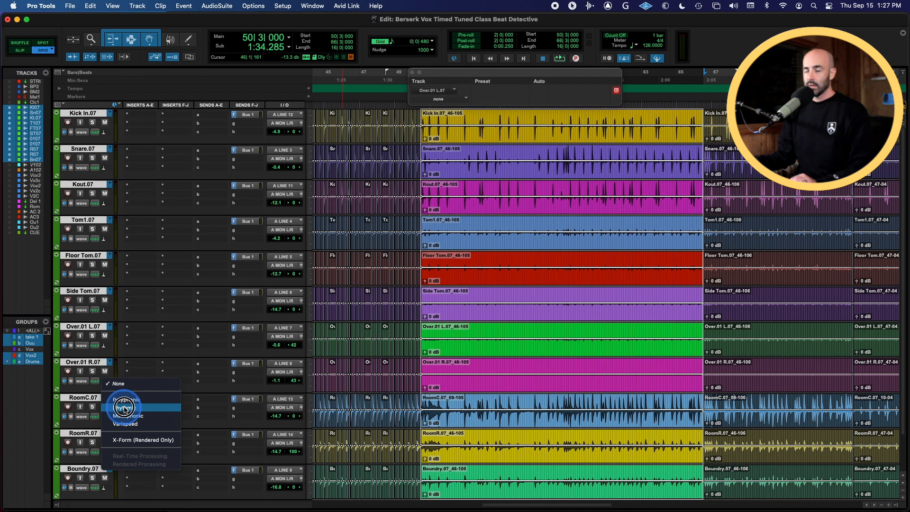
click(124, 408)
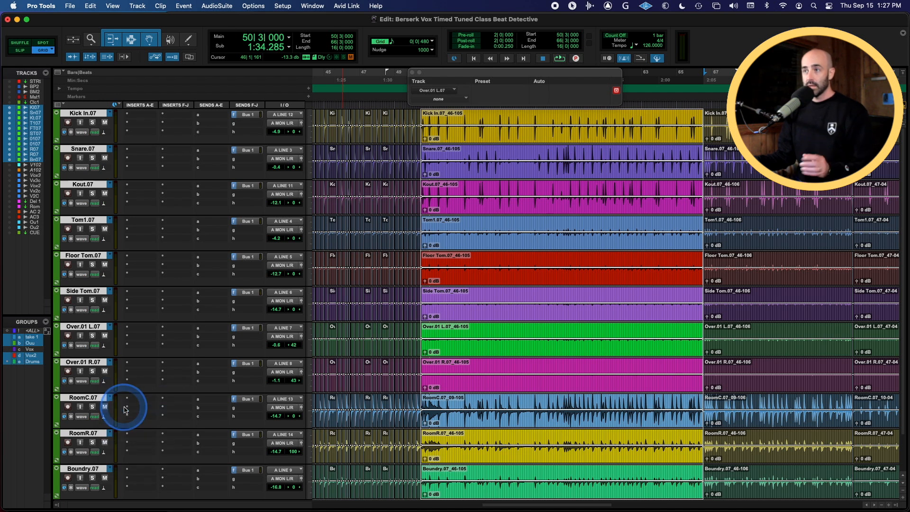
click(412, 72)
Switch the drum tracks to analysis view and zoom in on the start of the chorus
key(t)
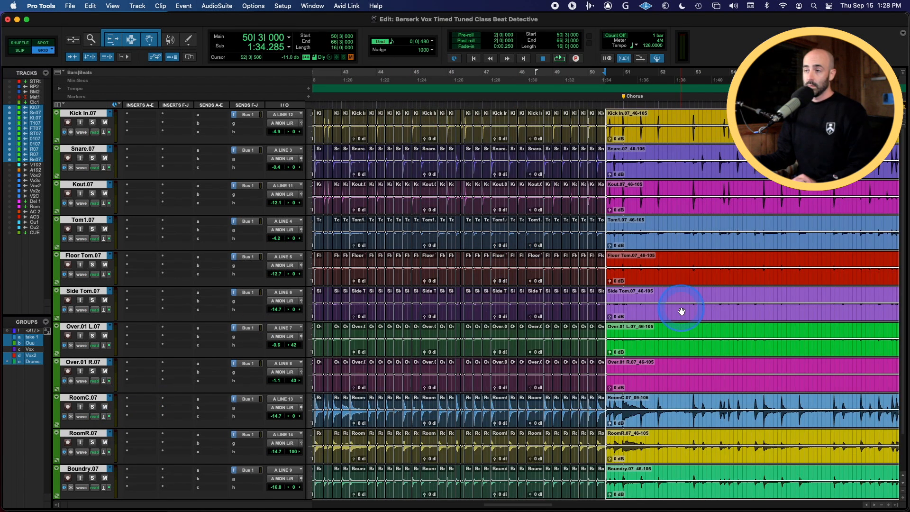
scroll(680, 311, right, 4)
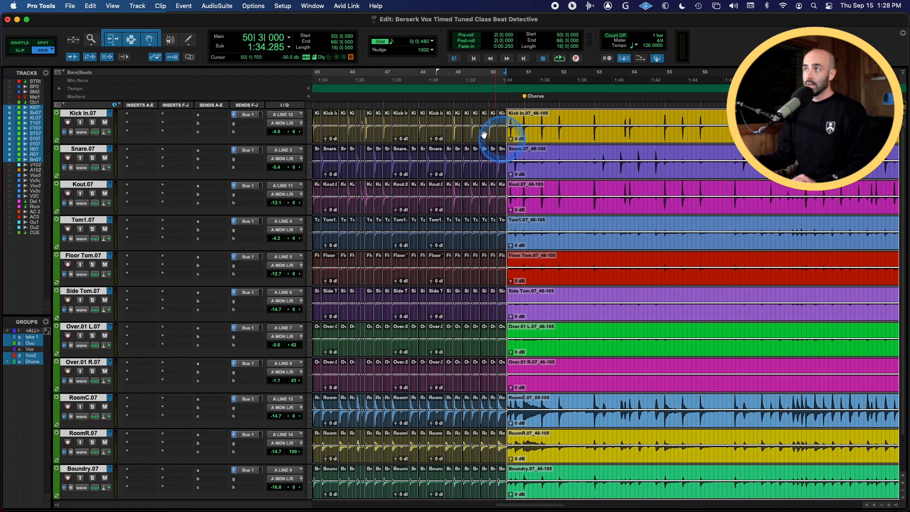
click(83, 132)
click(93, 120)
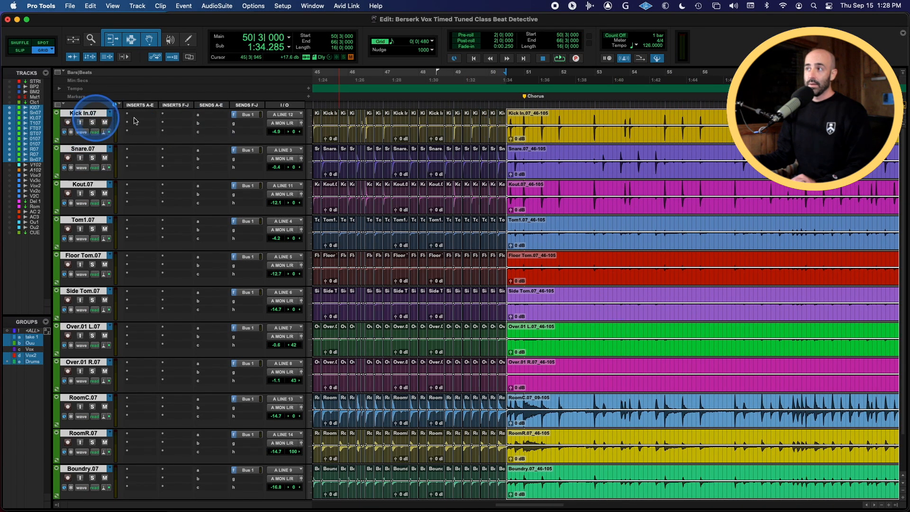
key(t)
key(t)
scroll(636, 161, right, 4)
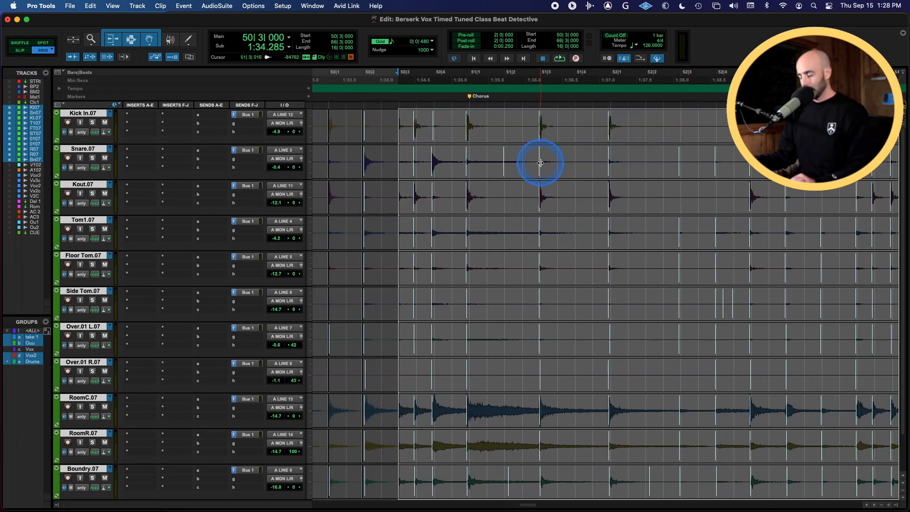
Play back the start of the chorus to audition the drums
key(space)
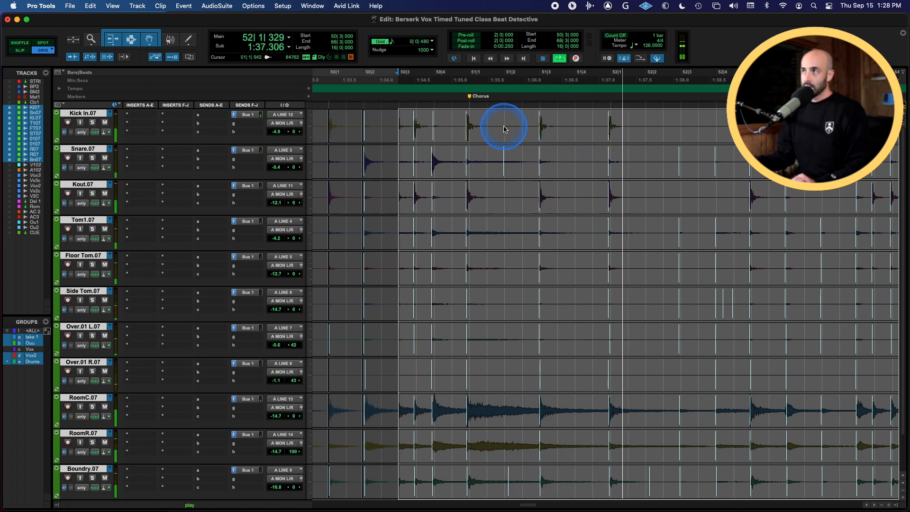
key(space)
key(space)
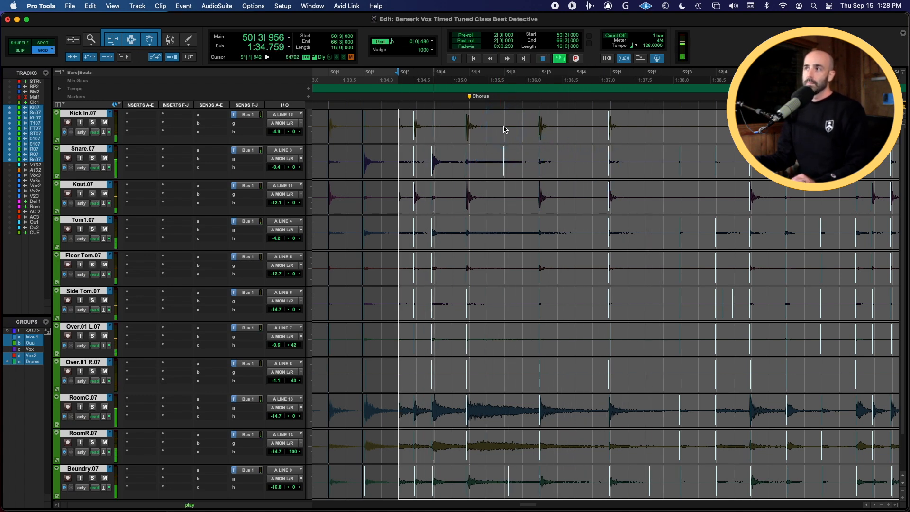
key(space)
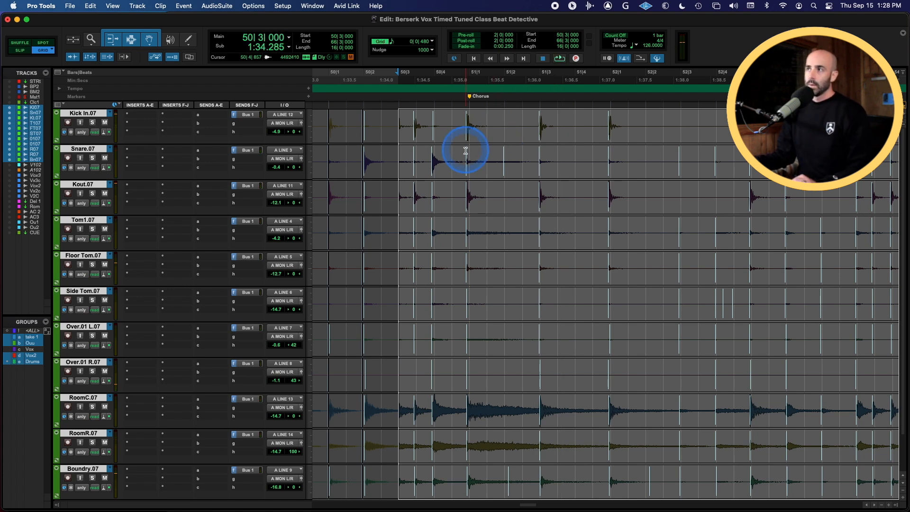
Open Elastic Properties for the selected drum clips and set Event Sensitivity to 76%
right_click(494, 125)
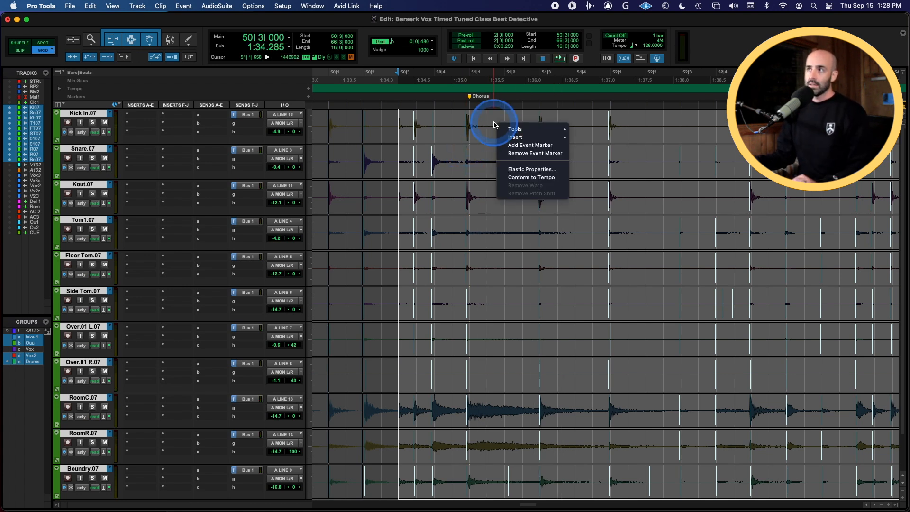
click(515, 169)
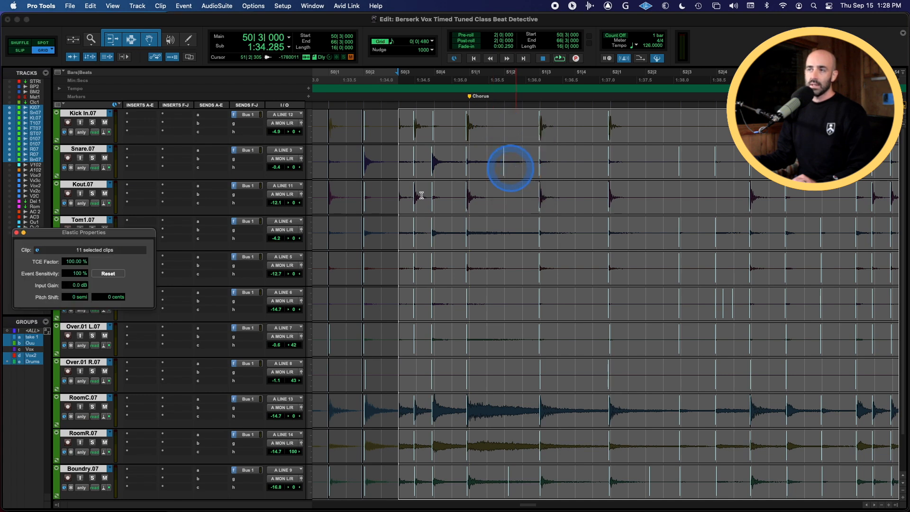
drag(91, 238, 721, 269)
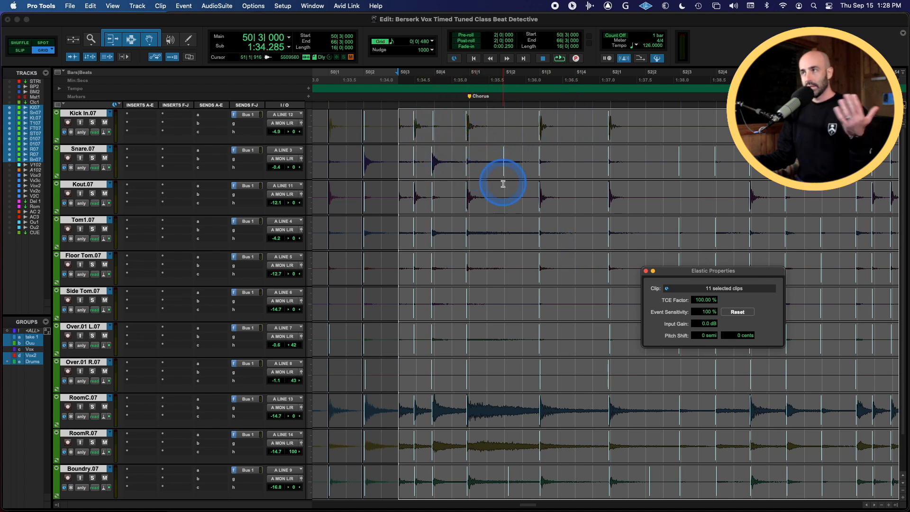
drag(707, 313, 705, 329)
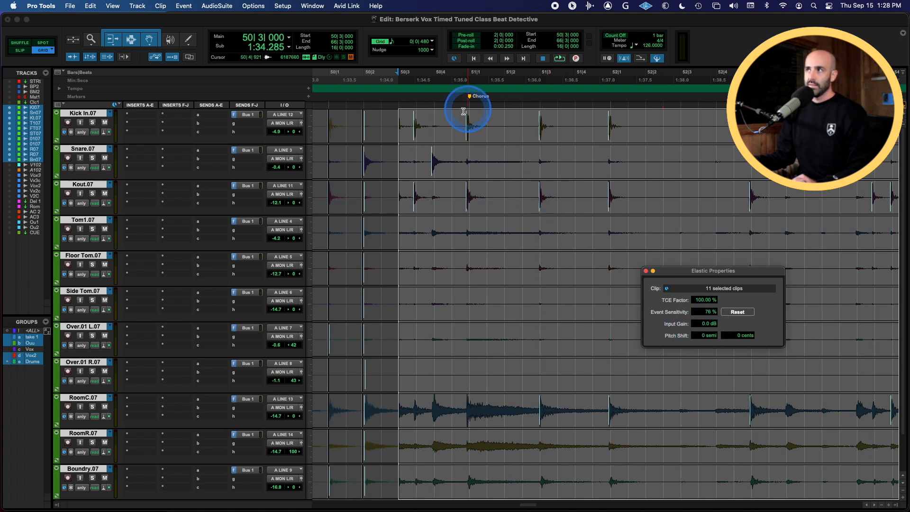
Switch the drum tracks to warp view and quantize their Elastic Audio events to a 1/8 note grid
scroll(649, 161, right, 5)
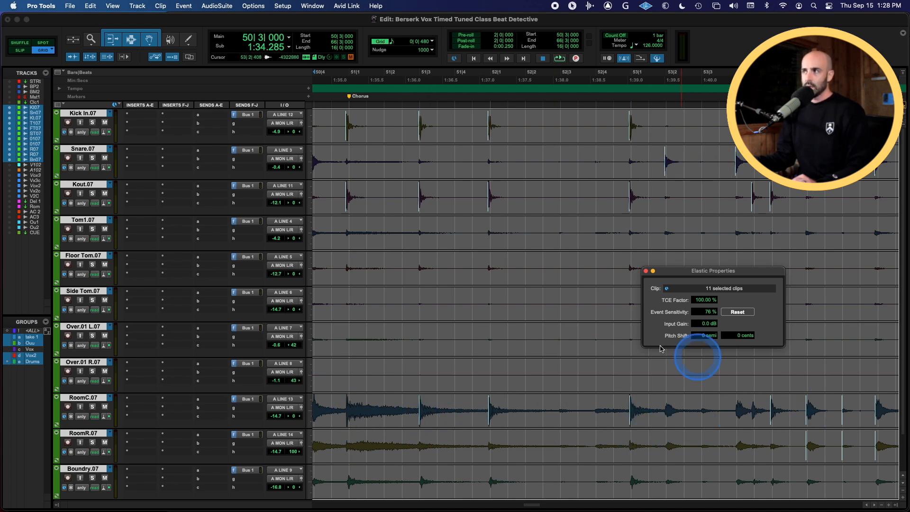
scroll(540, 286, left, 6)
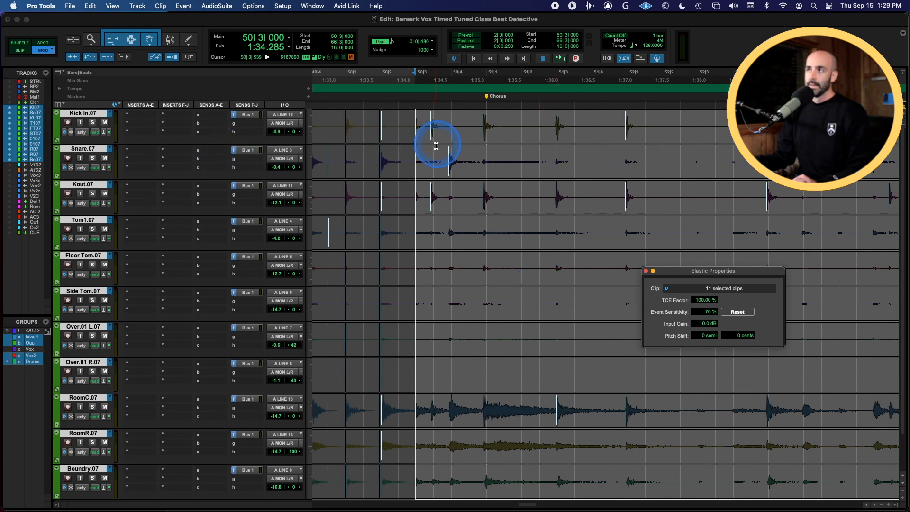
click(81, 169)
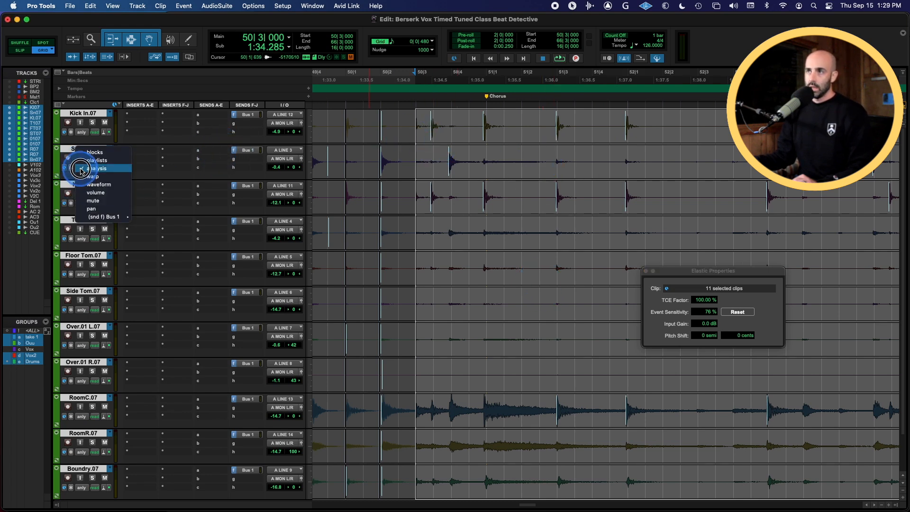
click(93, 176)
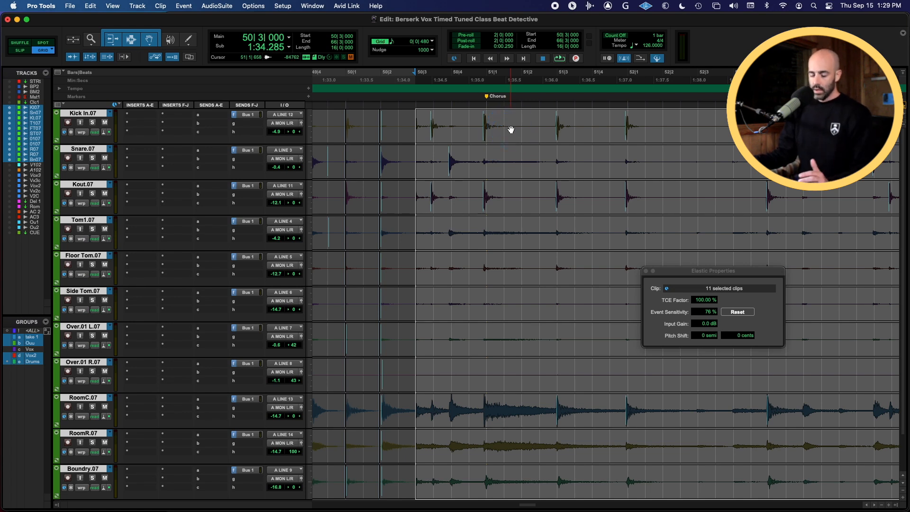
key(alt+0)
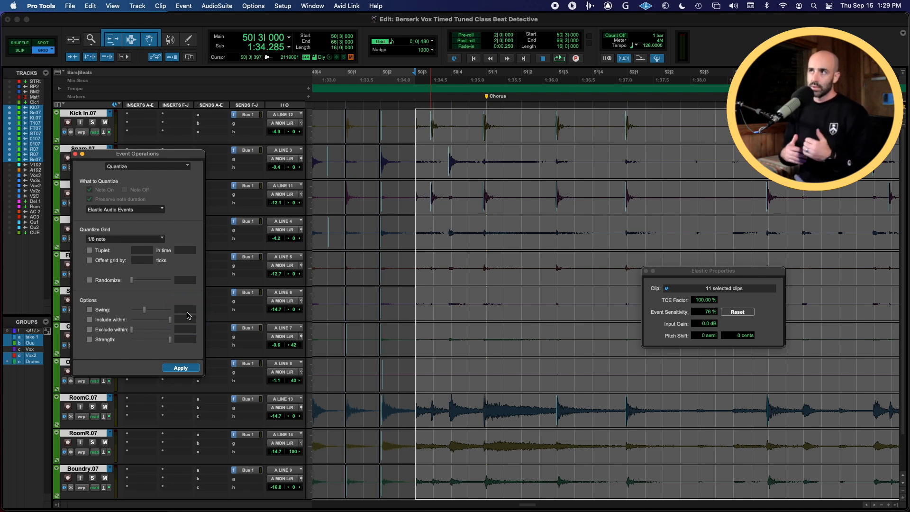
click(180, 368)
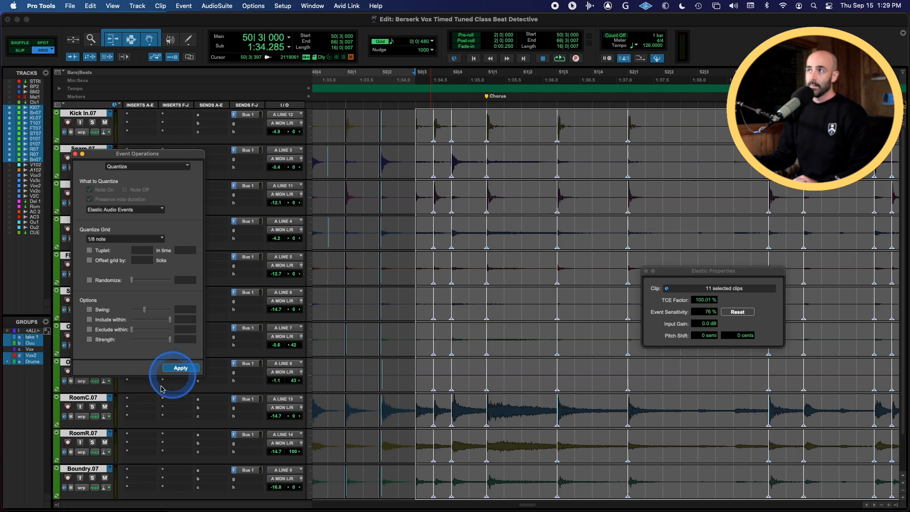
Play back the quantized drums and scroll through the following bars to review the warp markers
click(462, 135)
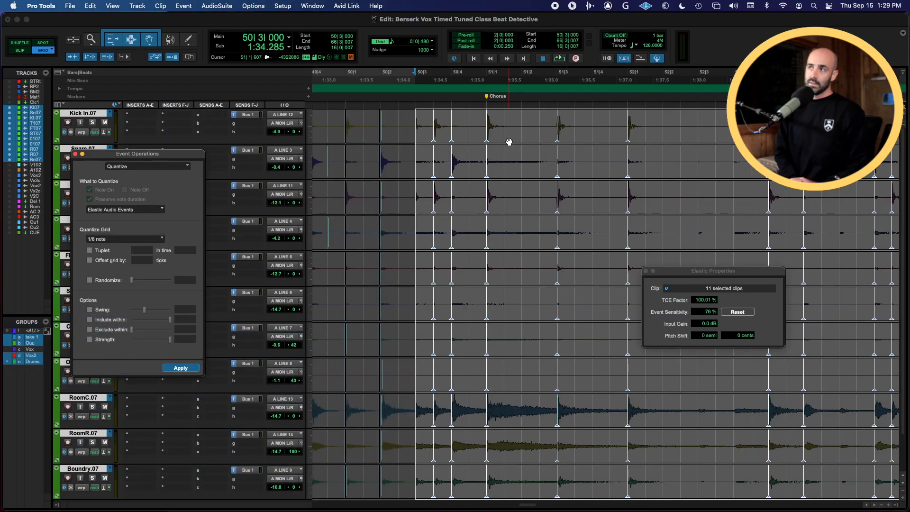
key(space)
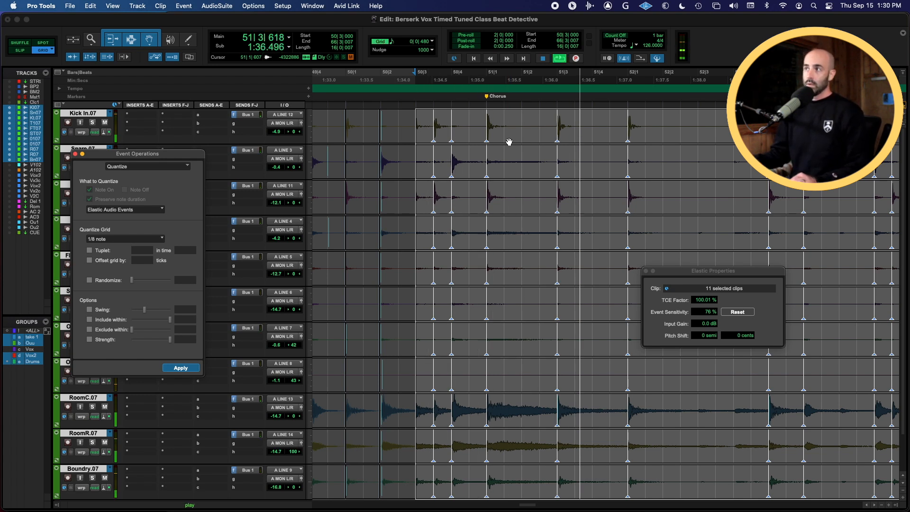
key(space)
scroll(546, 243, down, 1)
scroll(546, 242, down, 1)
key(space)
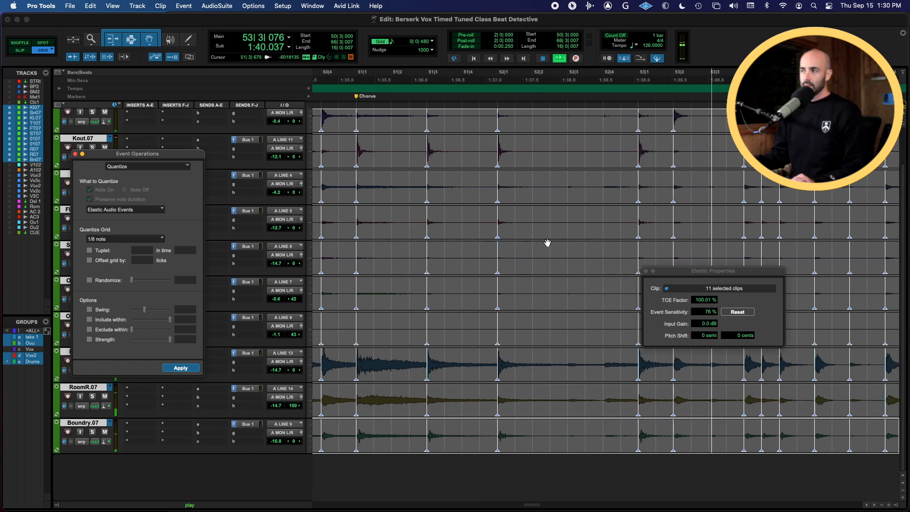
key(r)
scroll(547, 243, right, 2)
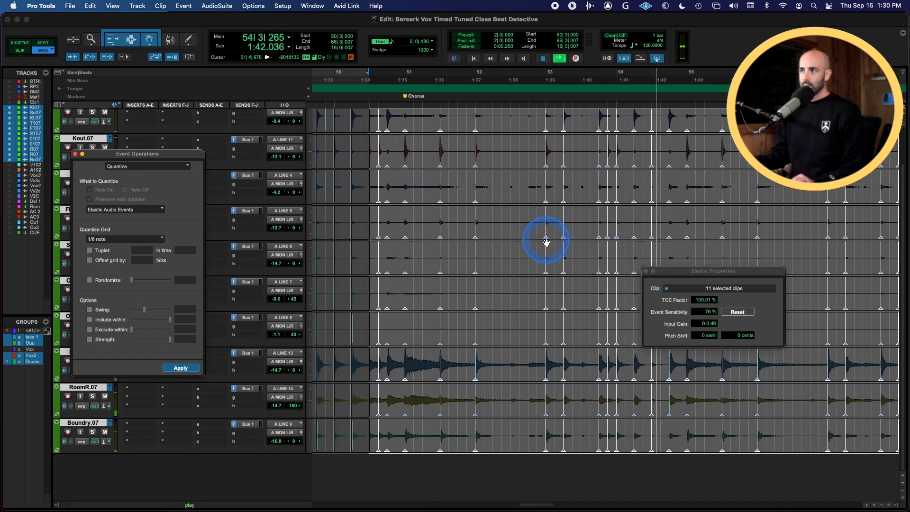
scroll(547, 243, right, 4)
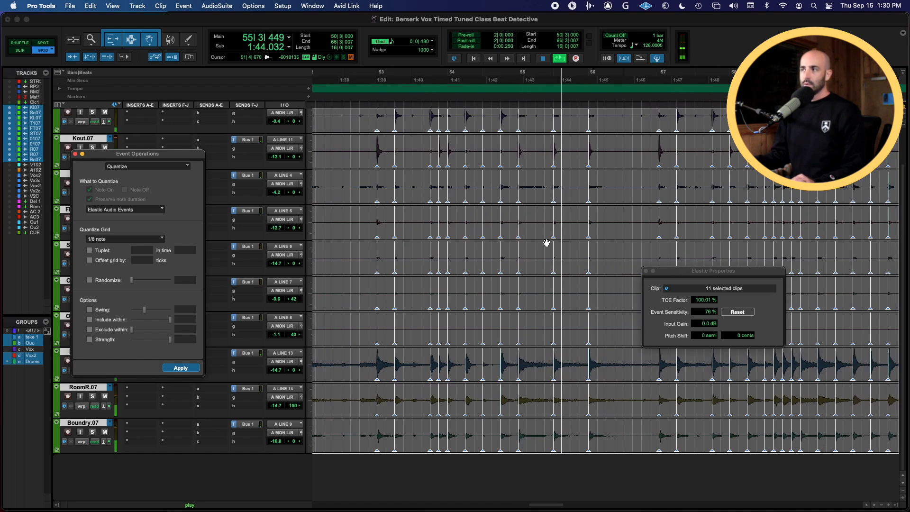
scroll(546, 243, right, 2)
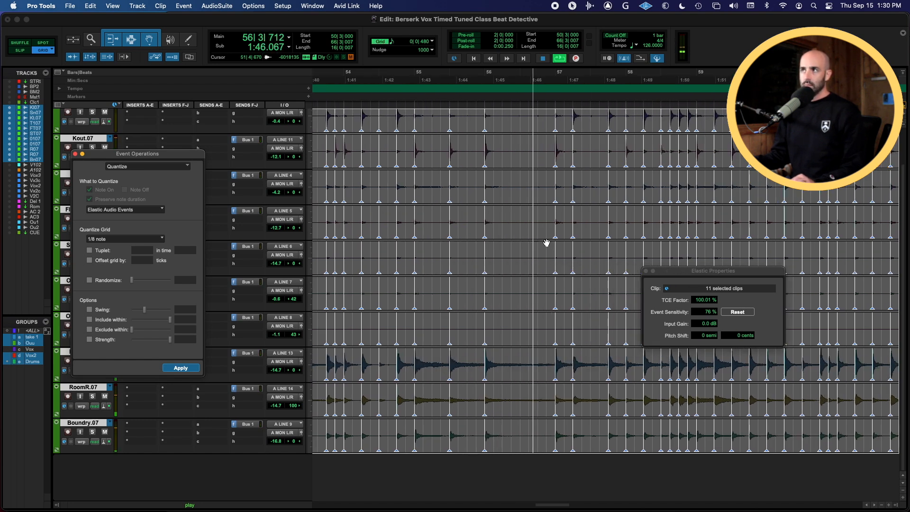
scroll(547, 243, right, 2)
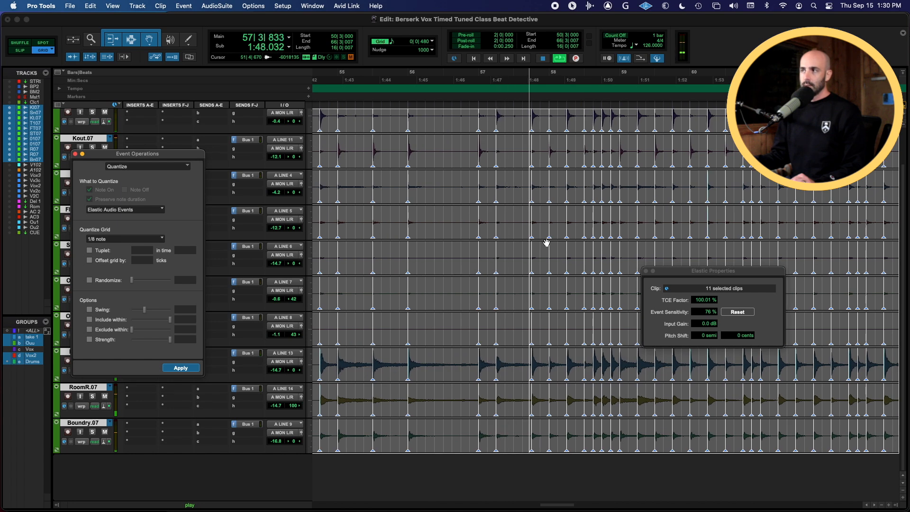
scroll(546, 243, right, 2)
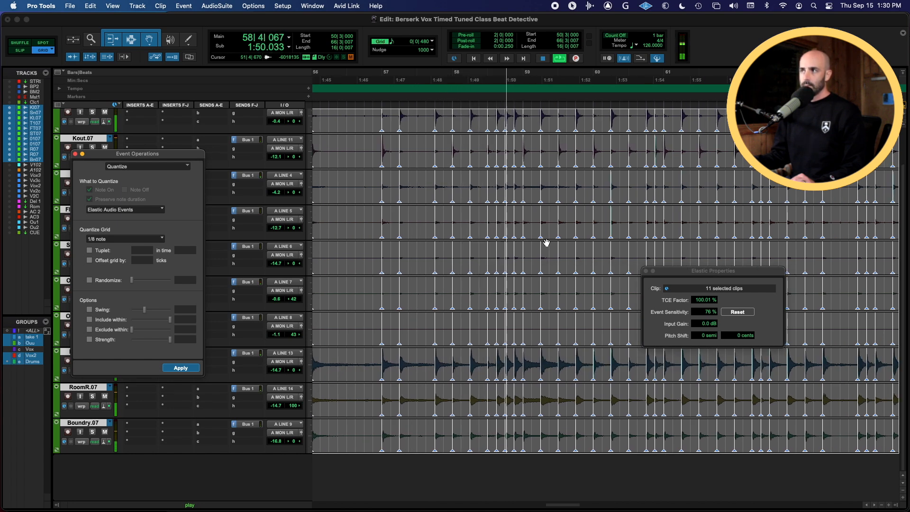
scroll(547, 243, up, 2)
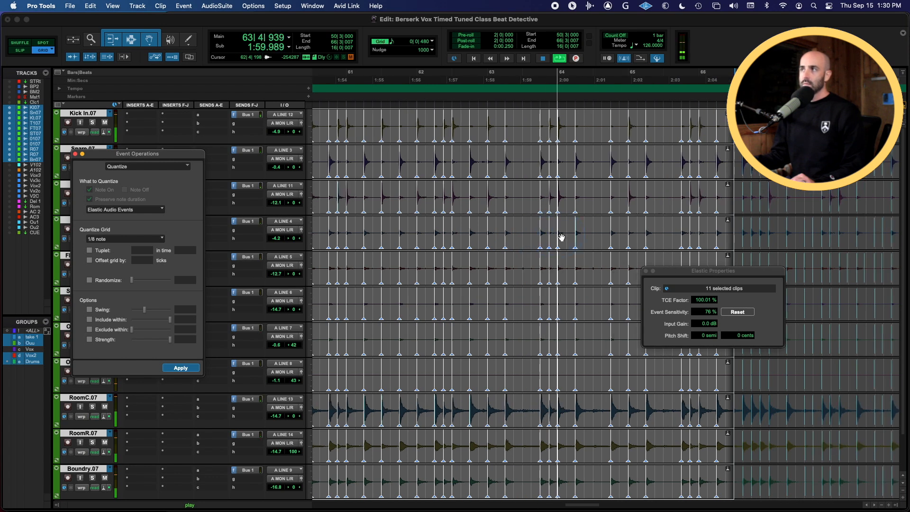
scroll(562, 237, right, 1)
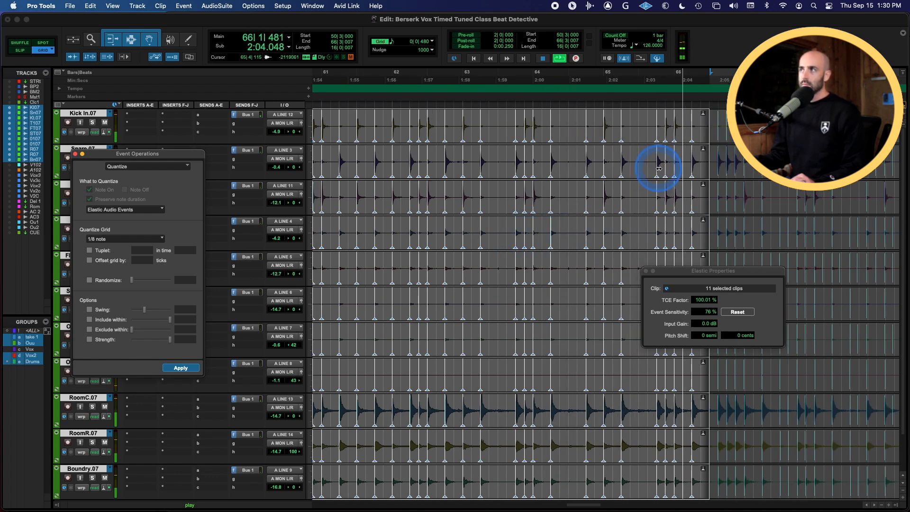
Deselect the clips and scroll across the later part of the song to inspect the warped drums
click(639, 121)
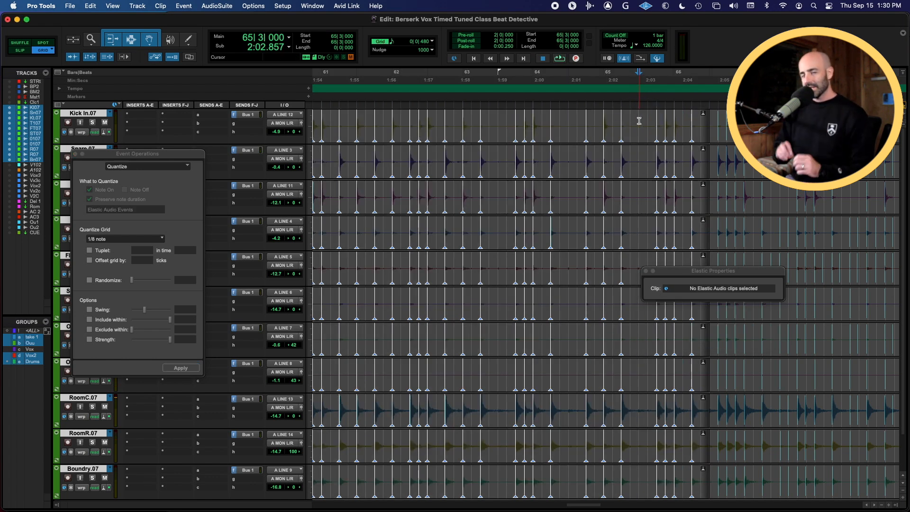
scroll(601, 122, right, 5)
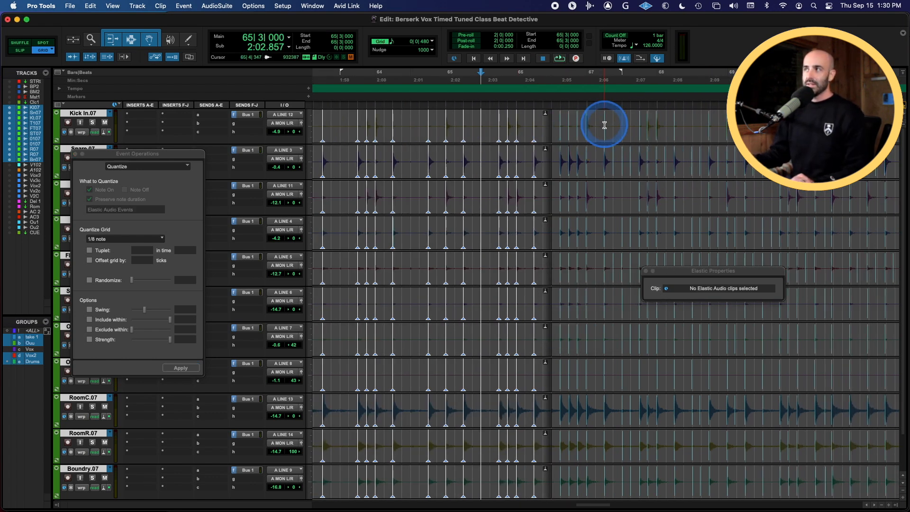
scroll(628, 148, right, 10)
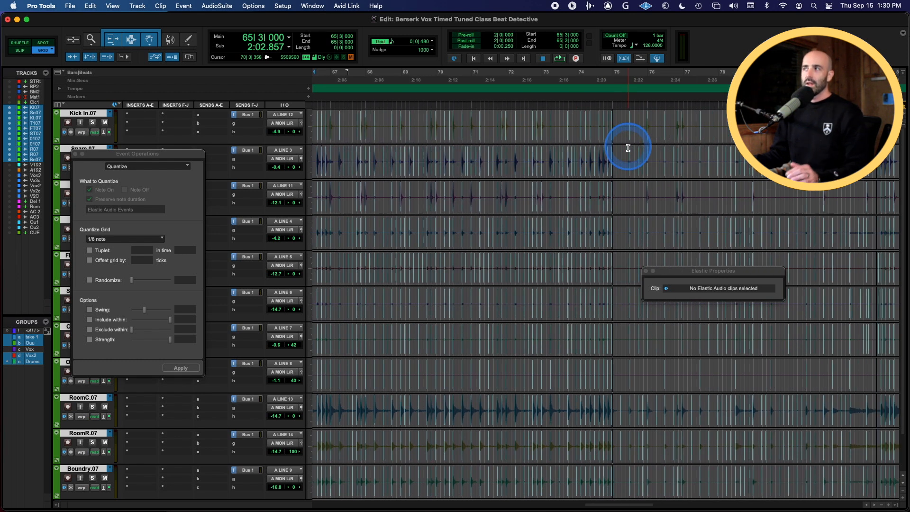
scroll(628, 148, left, 4)
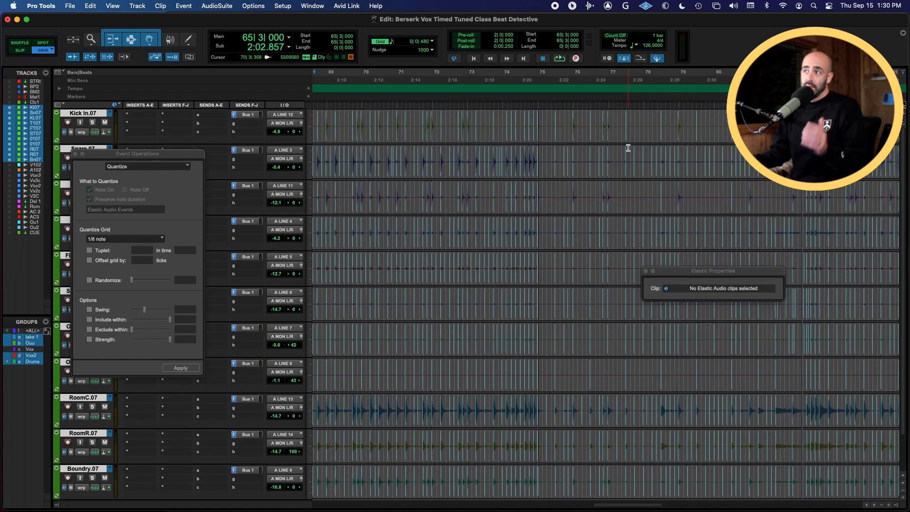
scroll(628, 148, left, 1)
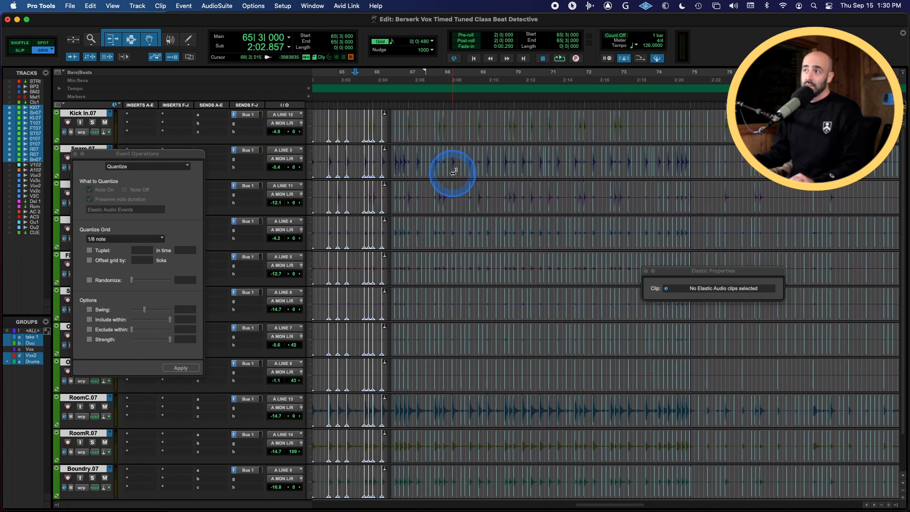
Select the drum clips and set an 8-bar selection starting at bar 66 beat 3
click(443, 157)
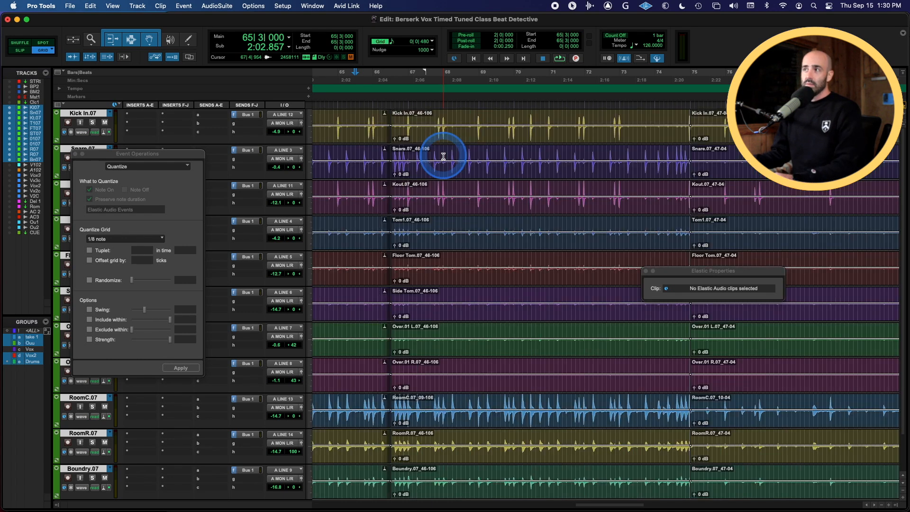
click(460, 170)
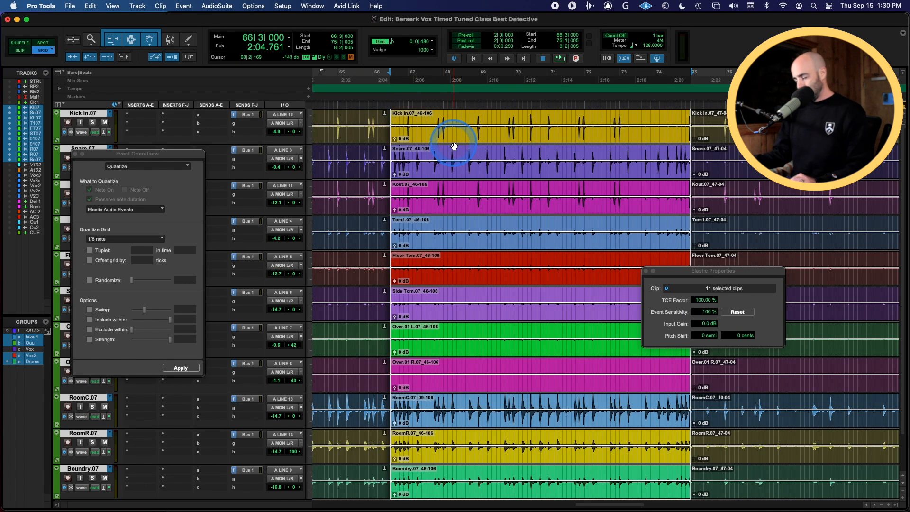
key(t)
key(t)
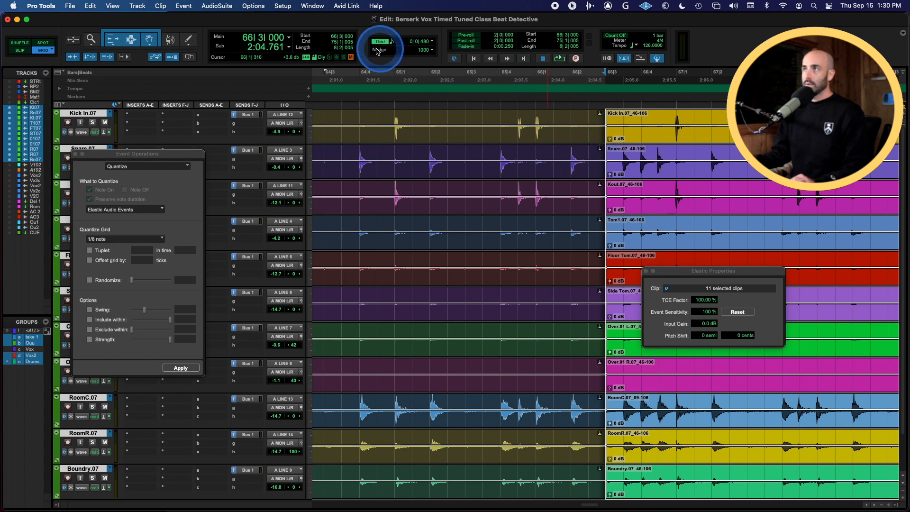
click(624, 113)
key(t)
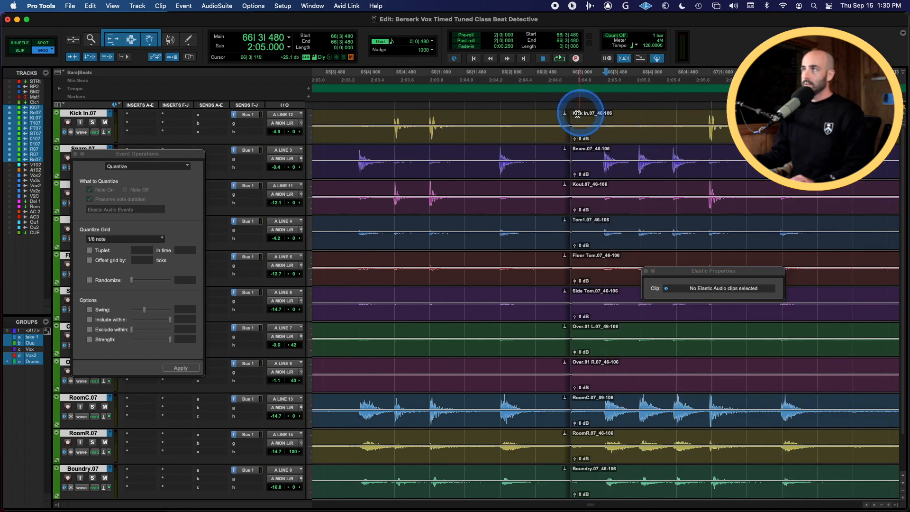
click(571, 113)
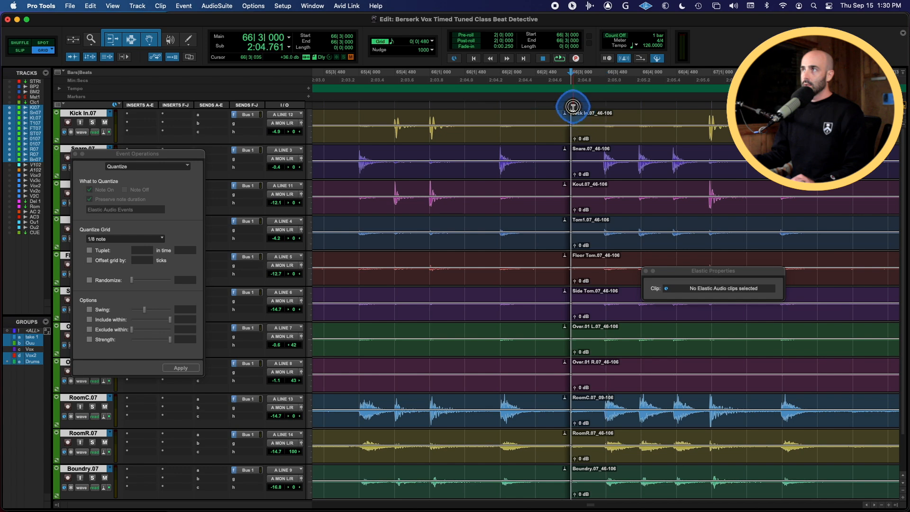
click(338, 48)
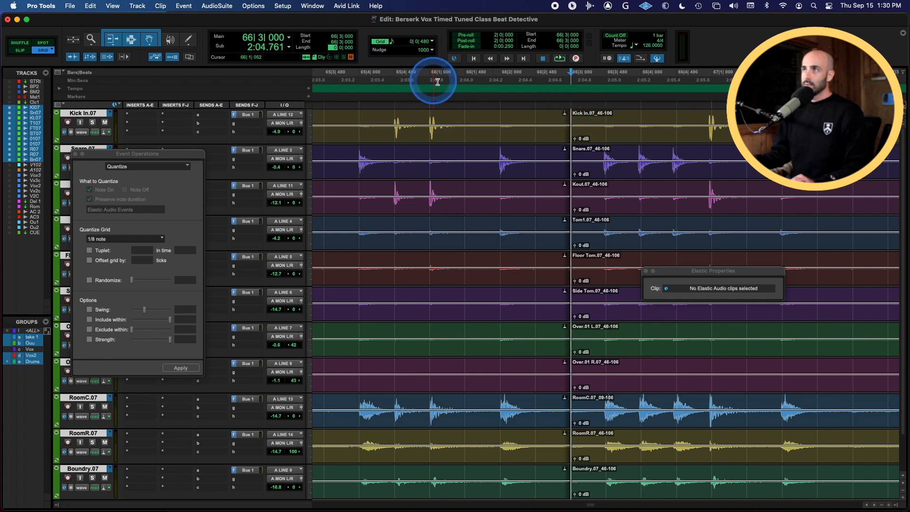
text(8)
key(Return)
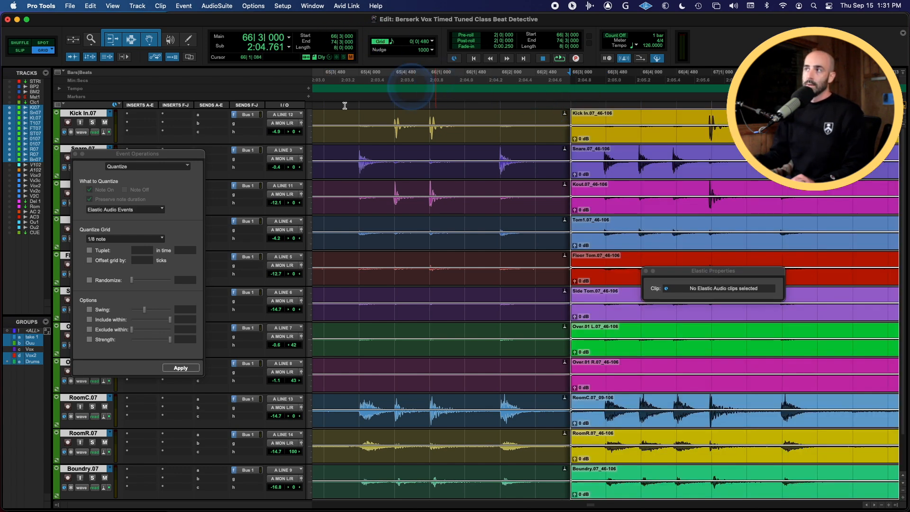
Move the Event Operations window aside and switch the drum tracks to analysis view
drag(180, 154, 314, 123)
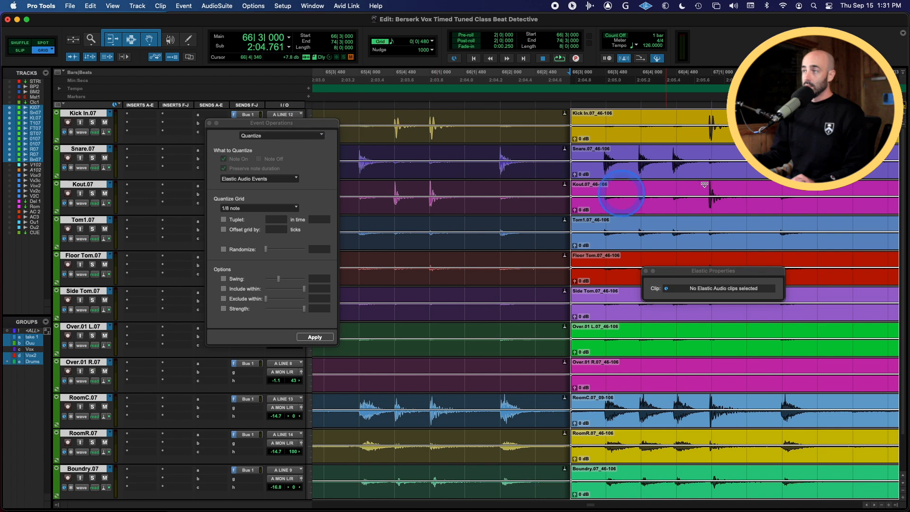
click(80, 167)
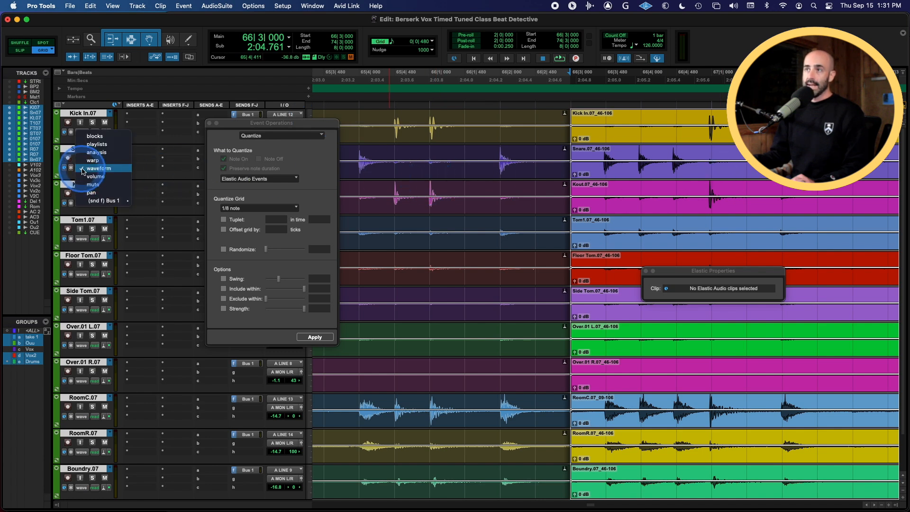
alt+click(95, 152)
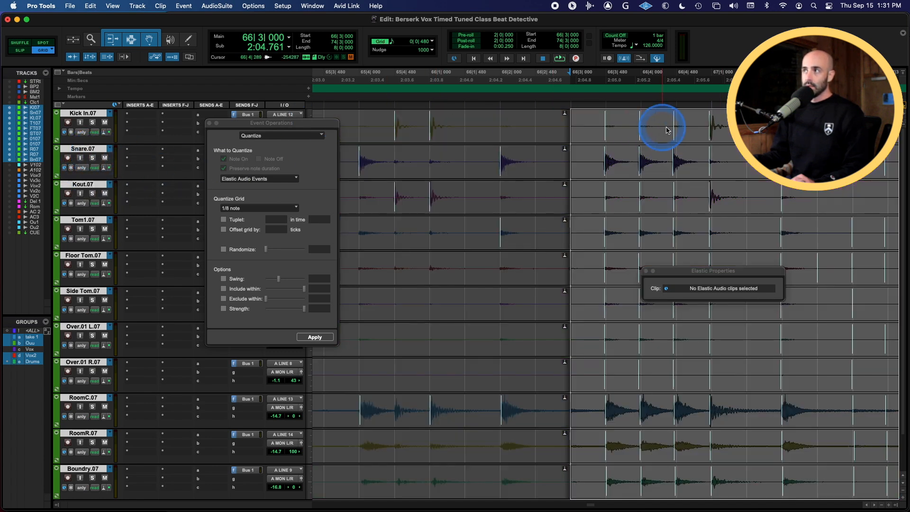
Select the analyzed drum clips across all the grouped tracks
triple_click(748, 120)
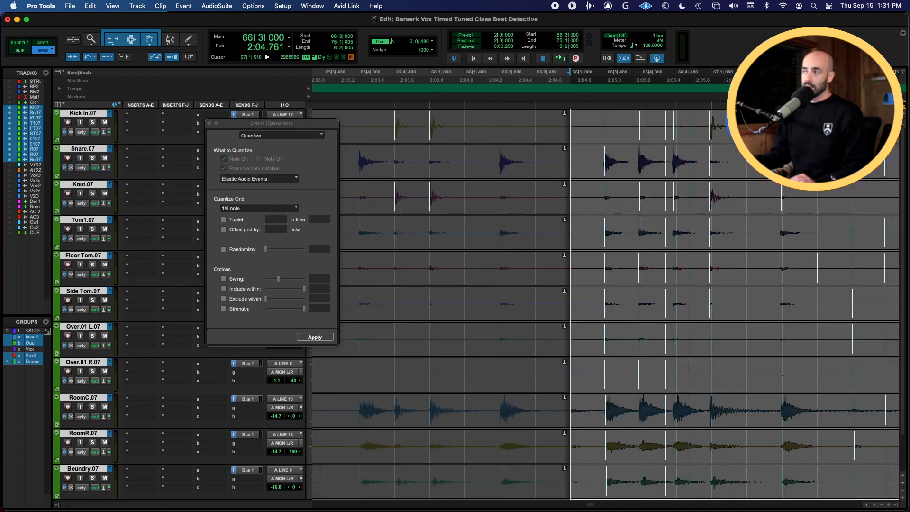
right_click(751, 121)
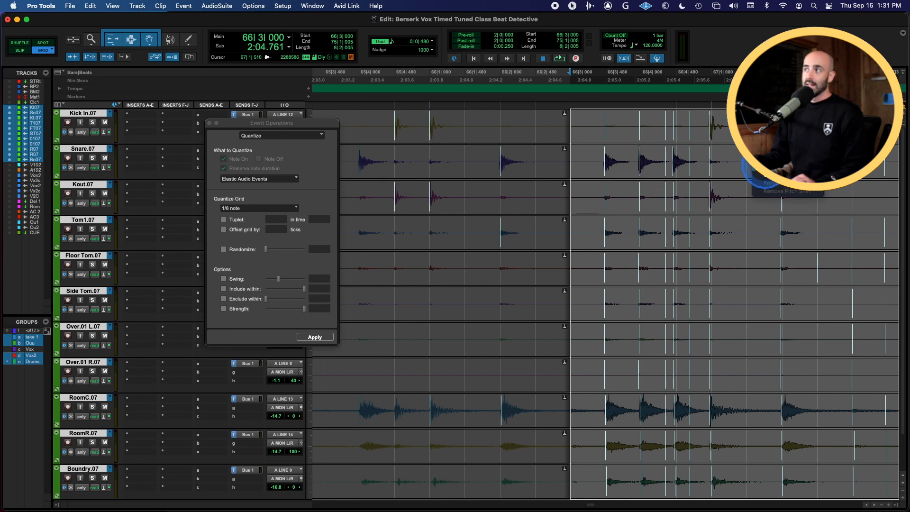
click(765, 167)
scroll(717, 224, right, 1)
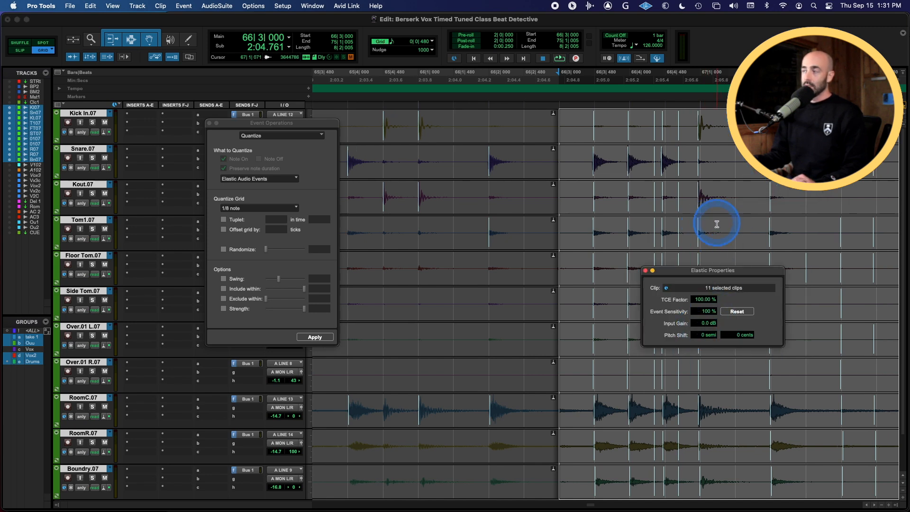
scroll(717, 224, right, 5)
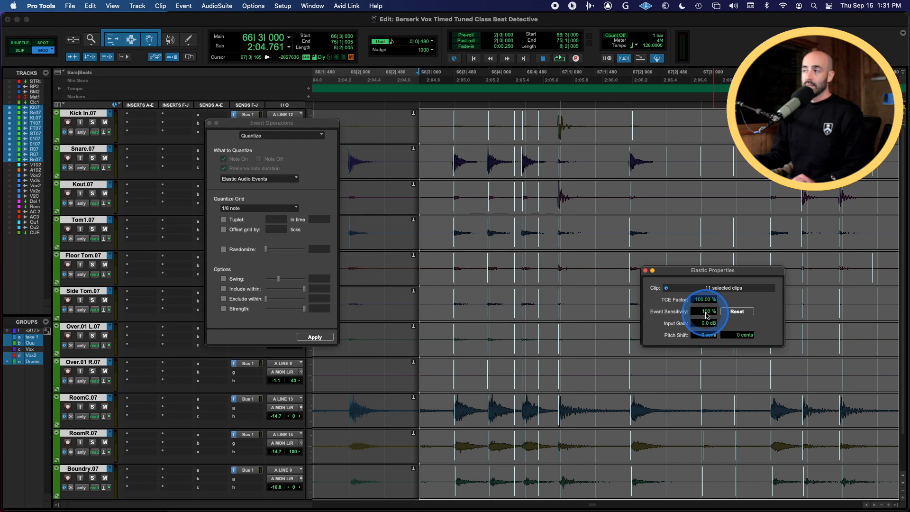
Lower the clips' Event Sensitivity to 52%
drag(707, 315, 707, 329)
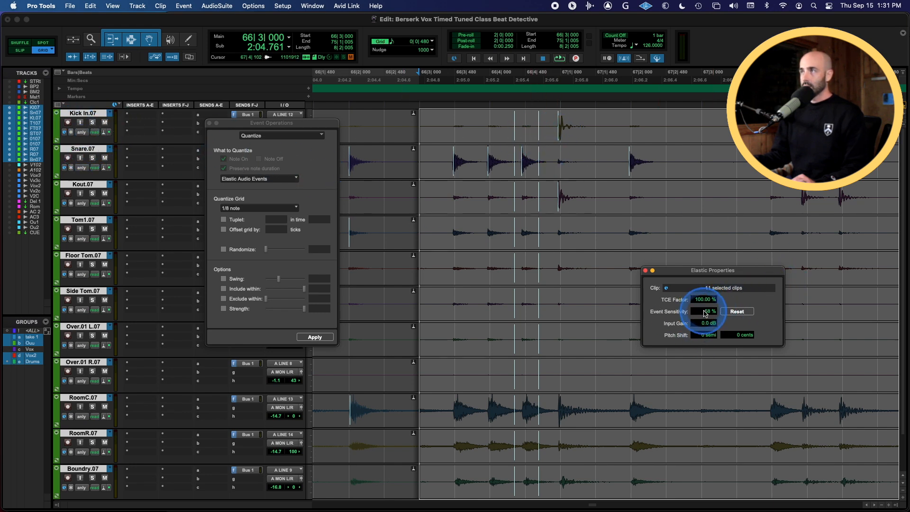
drag(705, 313, 704, 319)
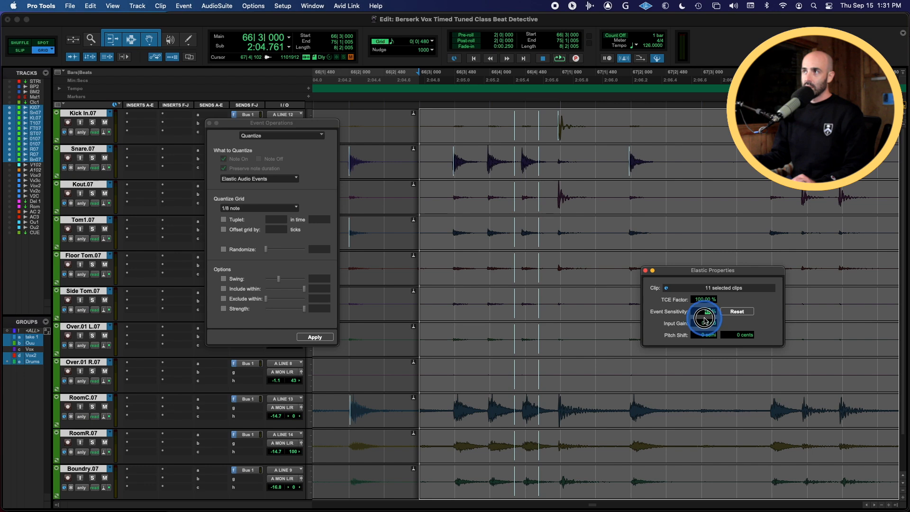
drag(705, 316, 705, 314)
Set the clips' Event Sensitivity to 58% and check the detected events across the following bars
scroll(659, 178, right, 5)
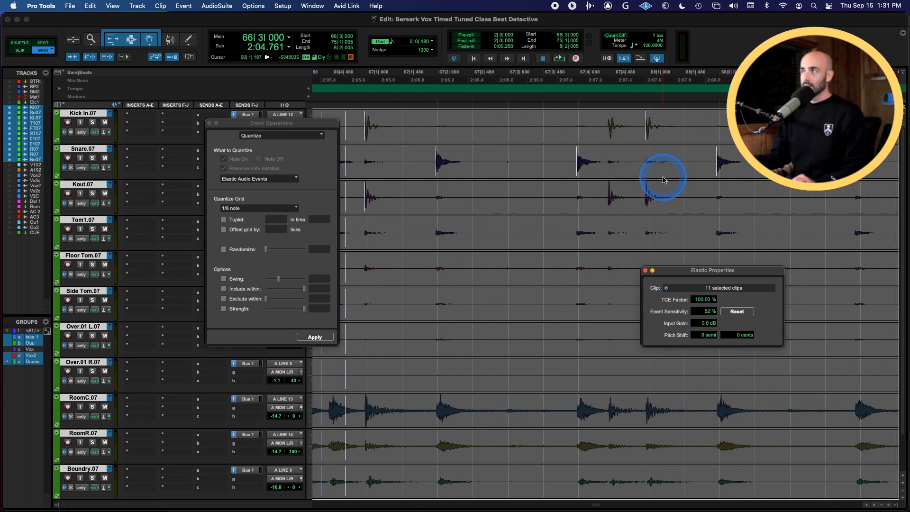
click(711, 312)
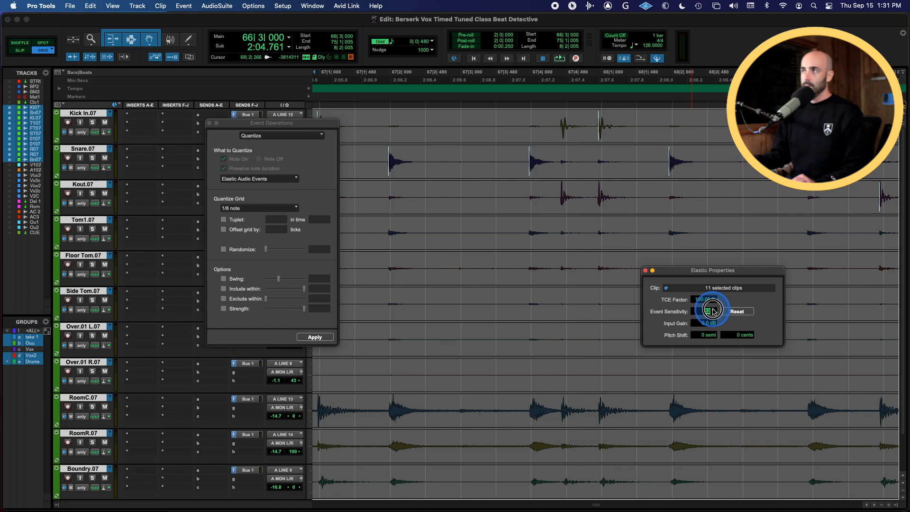
drag(714, 306, 715, 305)
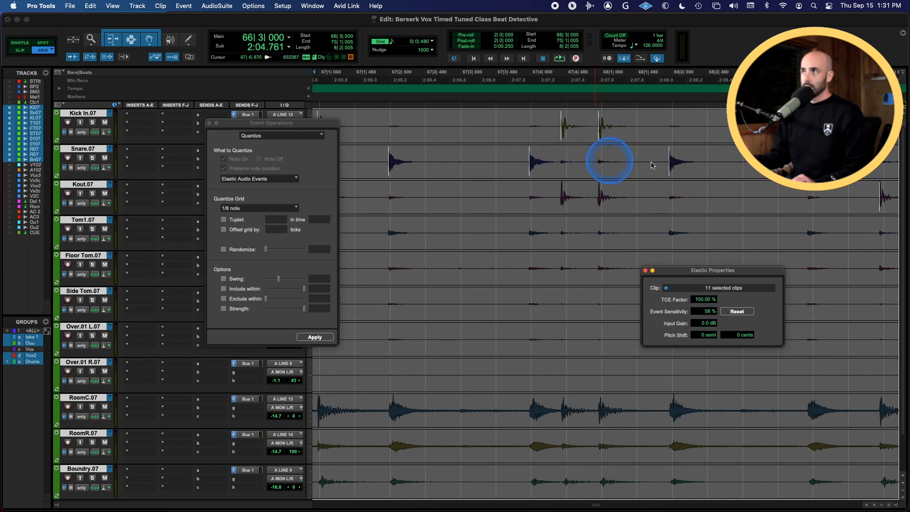
scroll(630, 161, right, 8)
scroll(692, 142, right, 10)
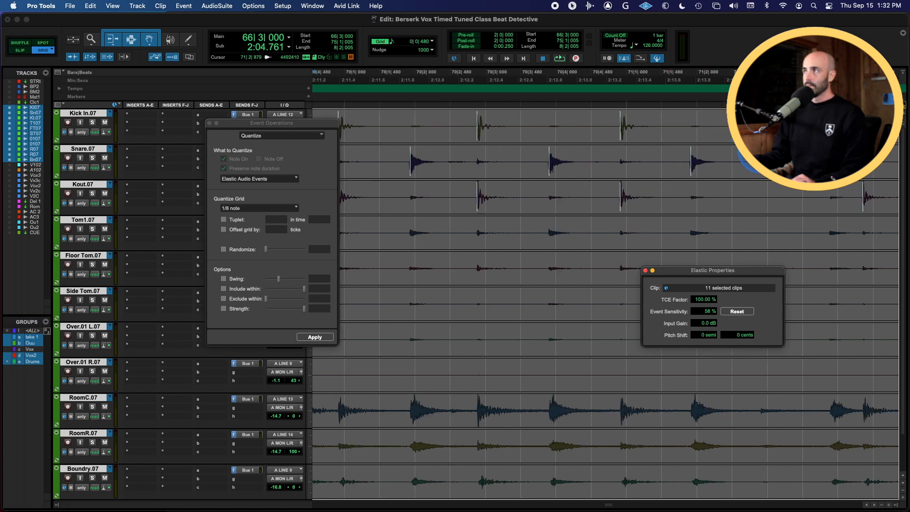
key(r)
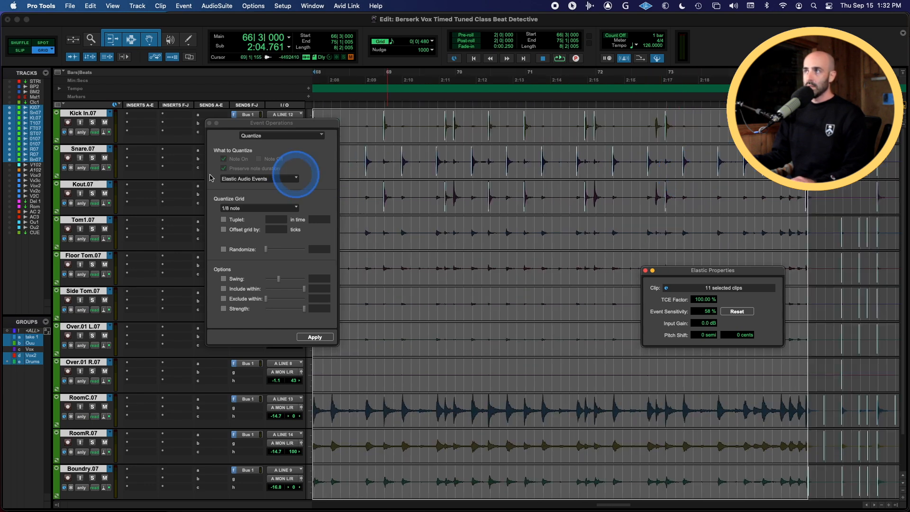
Change the drum tracks to warp view and re-apply the 1/8 note Elastic Audio Events quantize
click(82, 169)
click(93, 176)
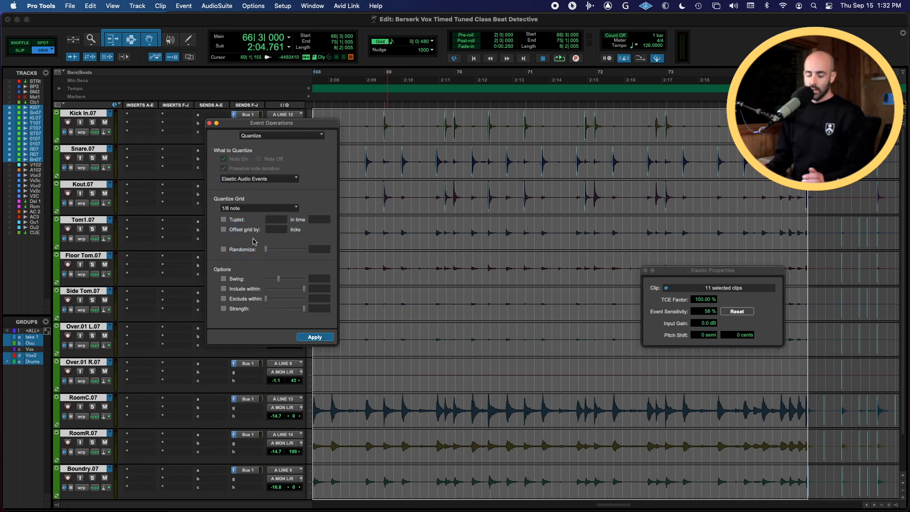
key(alt+0)
key(alt+0)
key(alt+0)
key(alt+0)
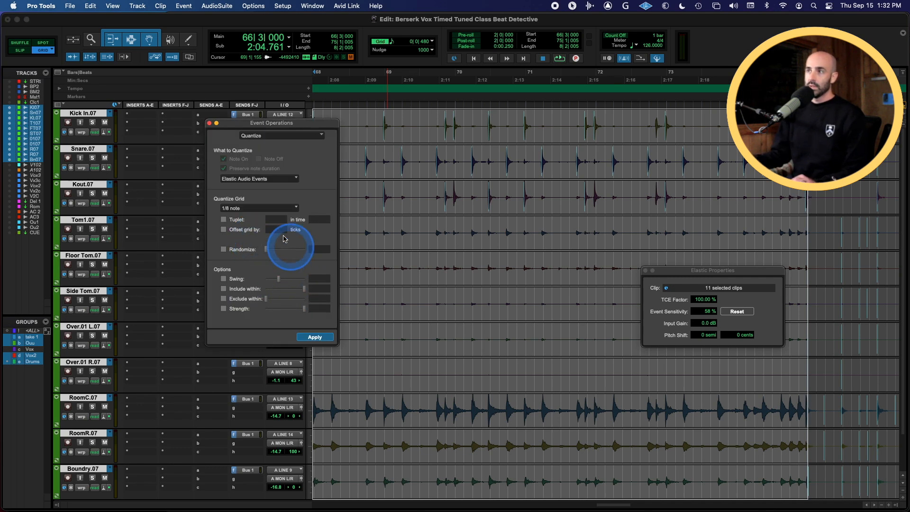
click(319, 339)
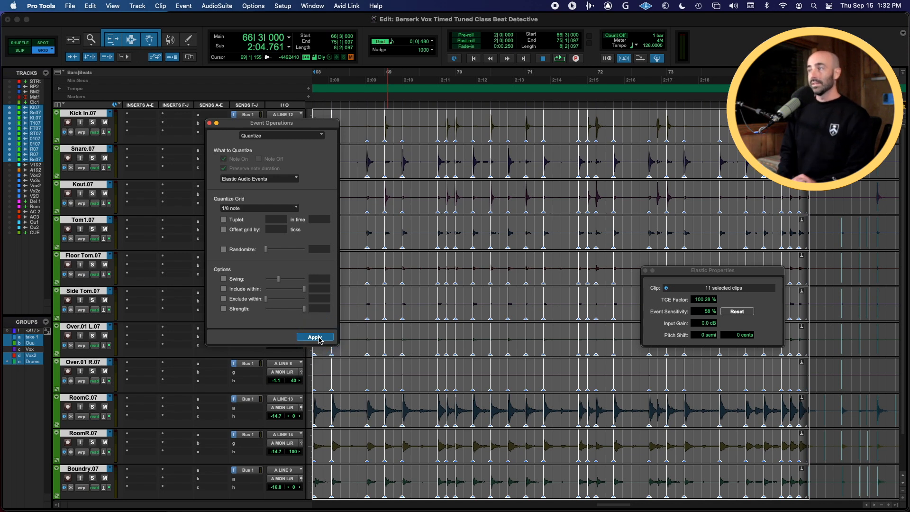
Play back the quantized drums, zooming in to inspect the warp markers
key(space)
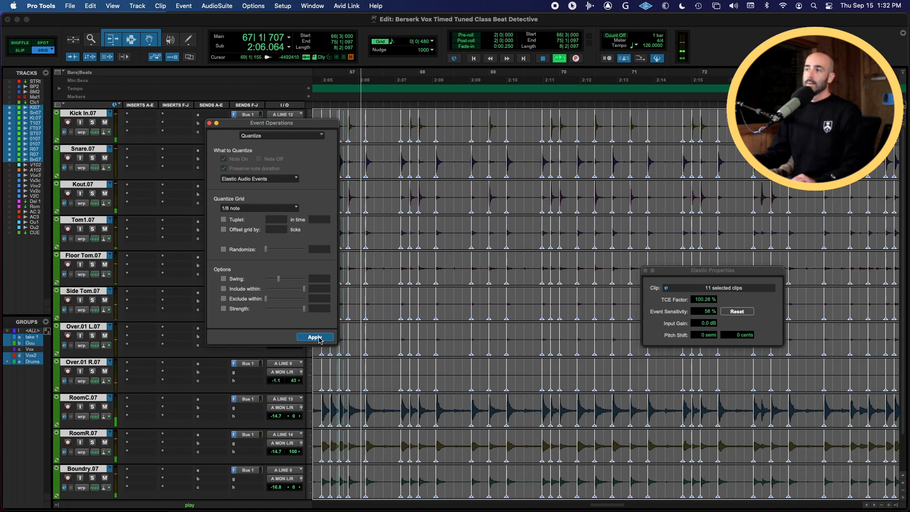
key(t)
key(t)
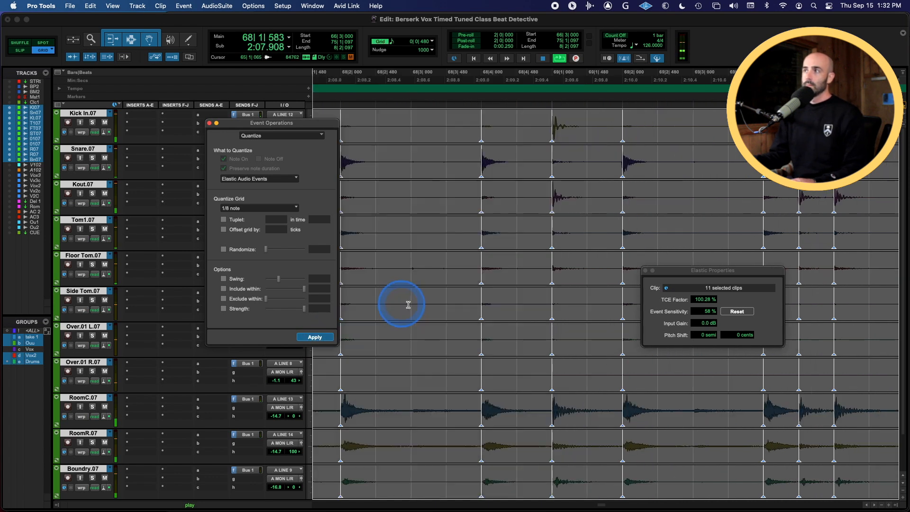
click(449, 300)
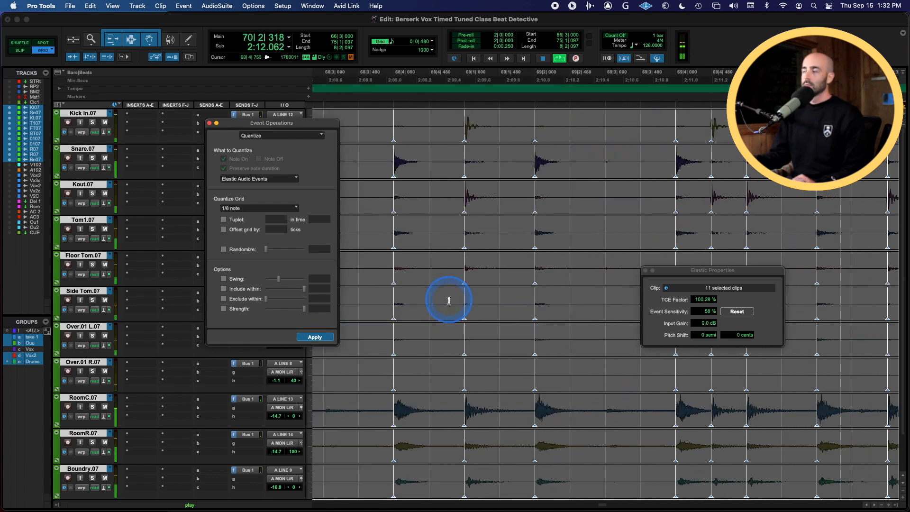
key(r)
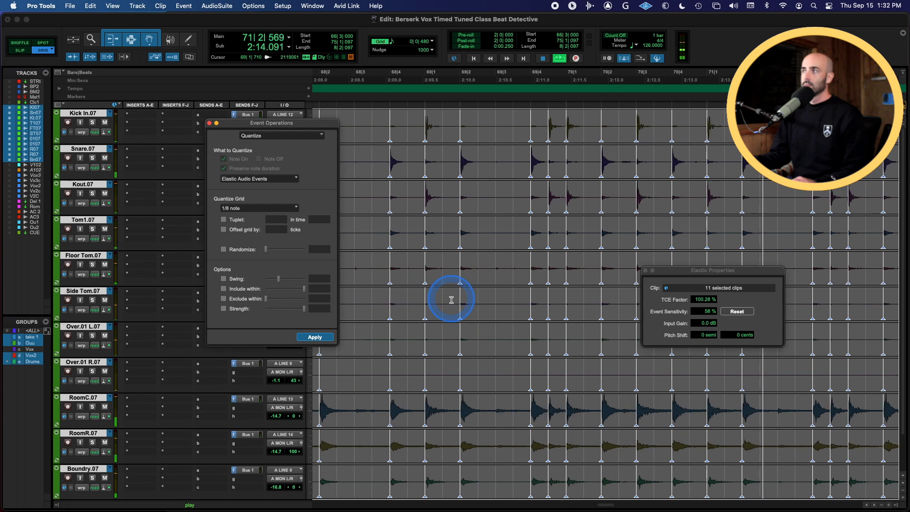
click(563, 283)
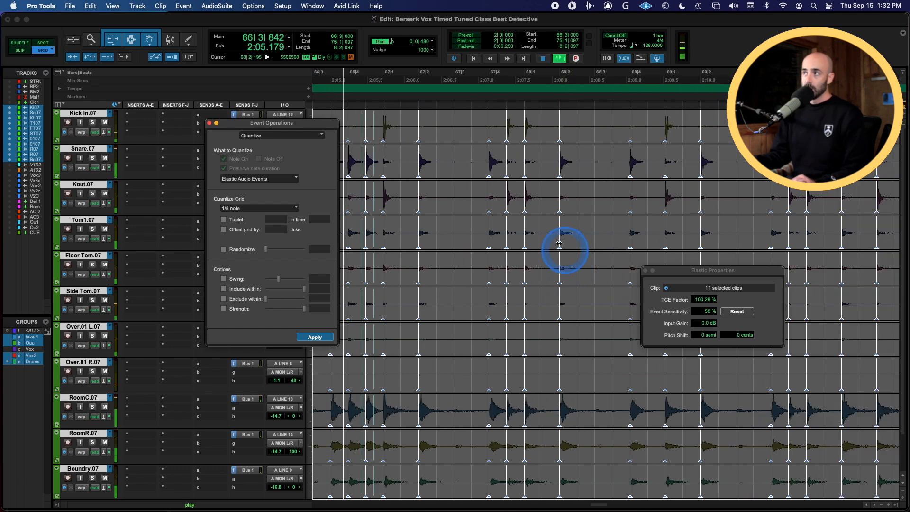
Compare the quantized drums with the original by undoing, playing, redoing the quantize and playing again
drag(319, 127, 267, 187)
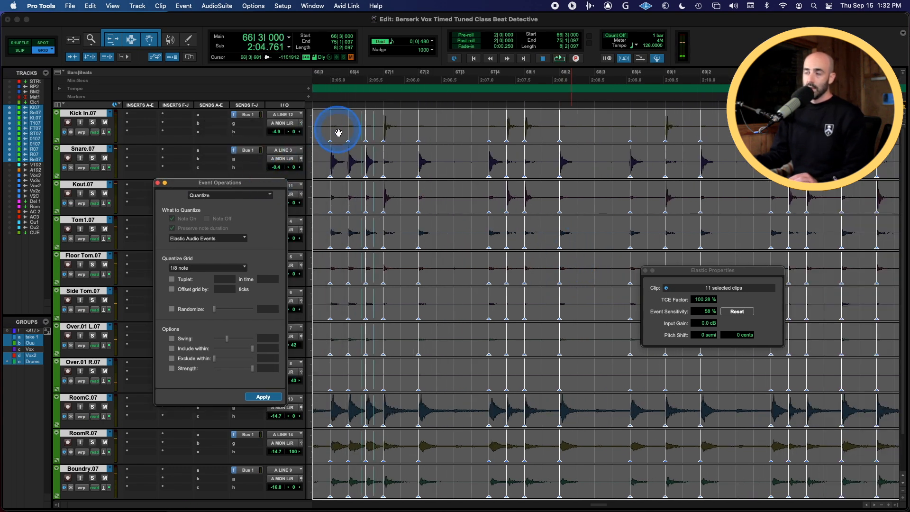
key(super+z)
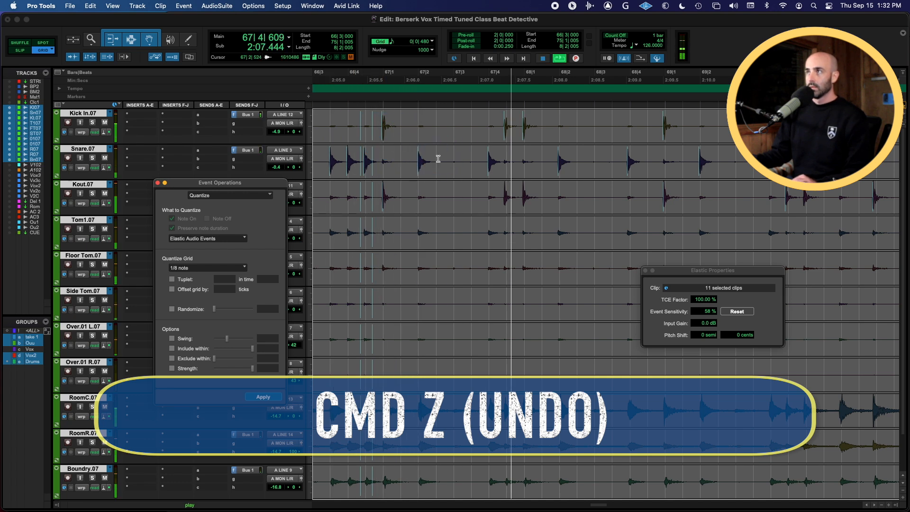
key(space)
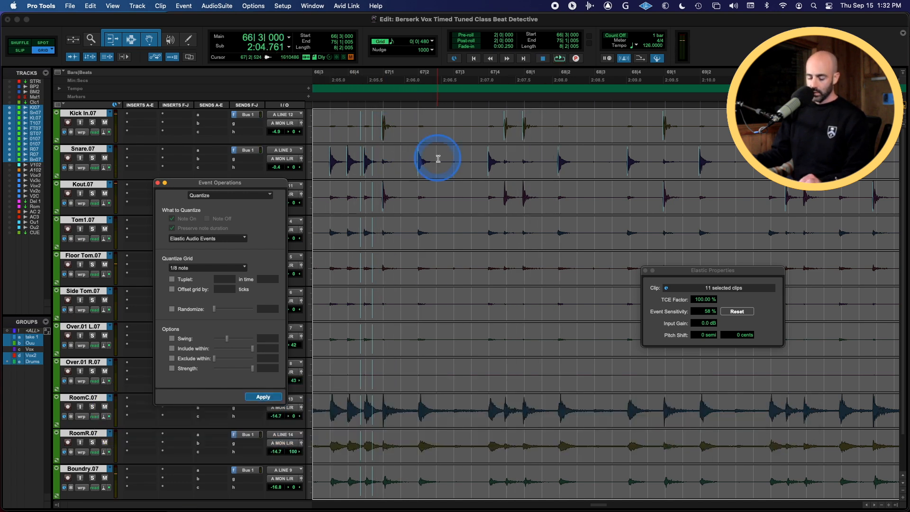
key(super+shift+z)
key(space)
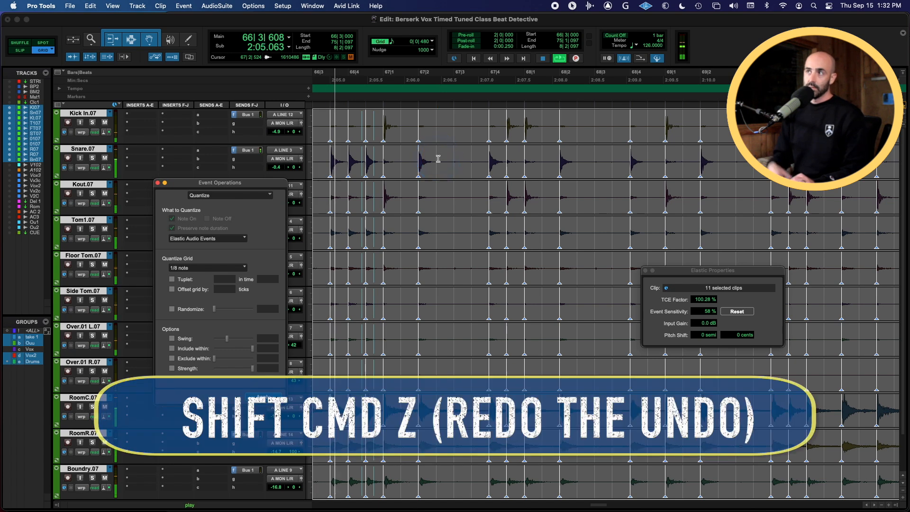